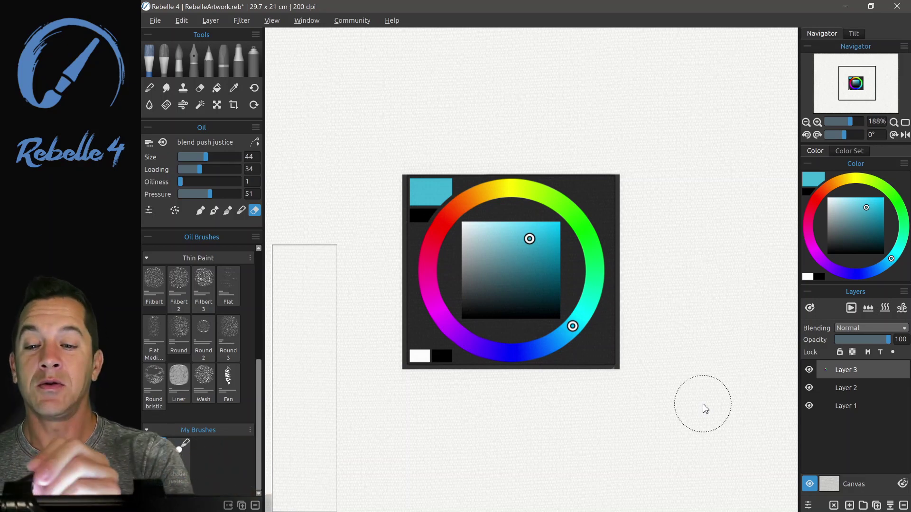
- Hide all side panels from the Window menu, then paint a white test stroke and undo it
{"action": "left_click", "coordinate": [271, 21]}
{"action": "mouse_move", "coordinate": [300, 23]}
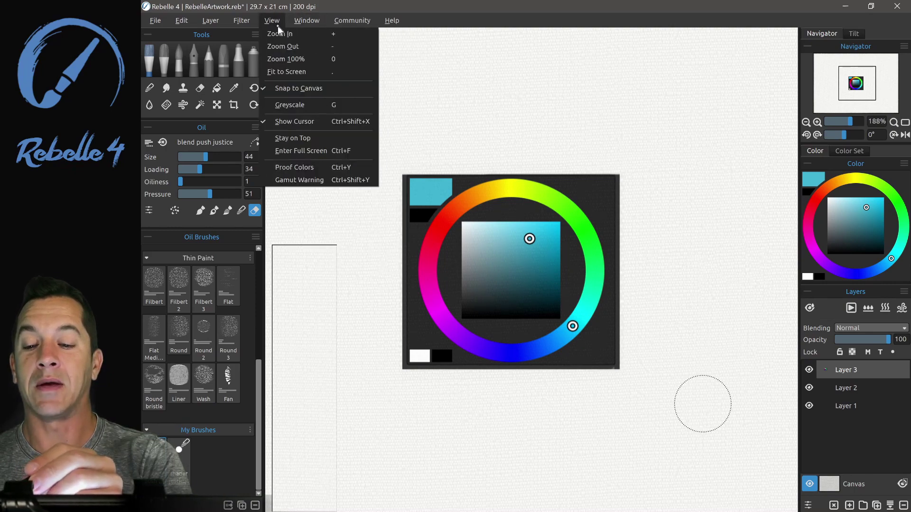
{"action": "left_click", "coordinate": [367, 203]}
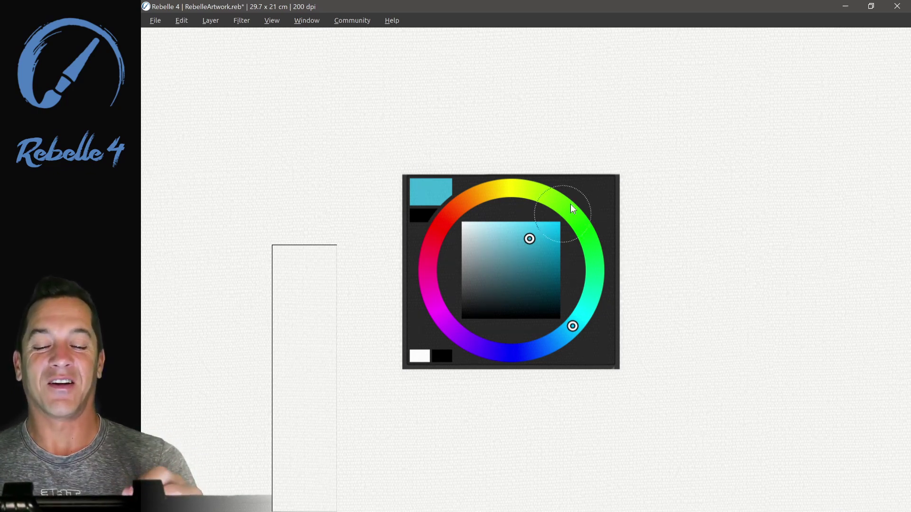
{"action": "mouse_move", "coordinate": [586, 176]}
{"action": "left_mouse_down"}
{"action": "mouse_move", "coordinate": [508, 243]}
{"action": "mouse_move", "coordinate": [616, 212]}
{"action": "mouse_move", "coordinate": [658, 270]}
{"action": "left_mouse_up"}
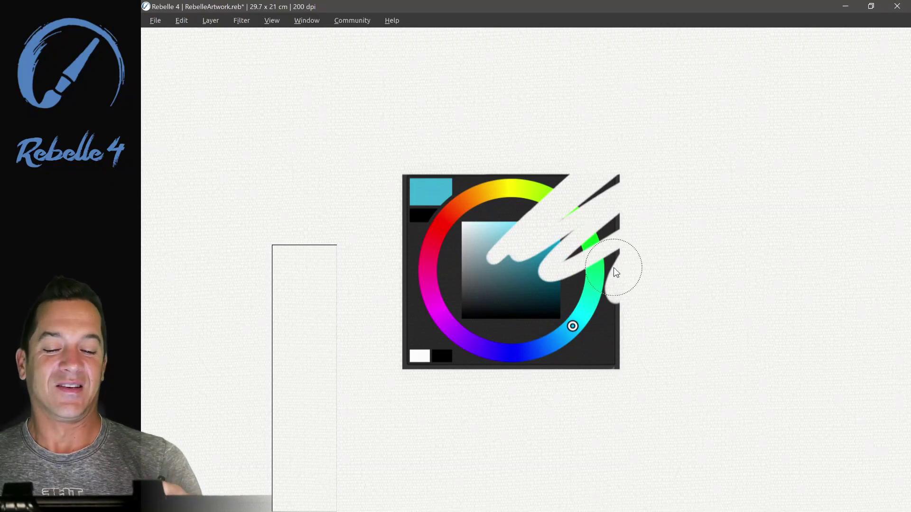
{"action": "key", "text": "ctrl+z"}
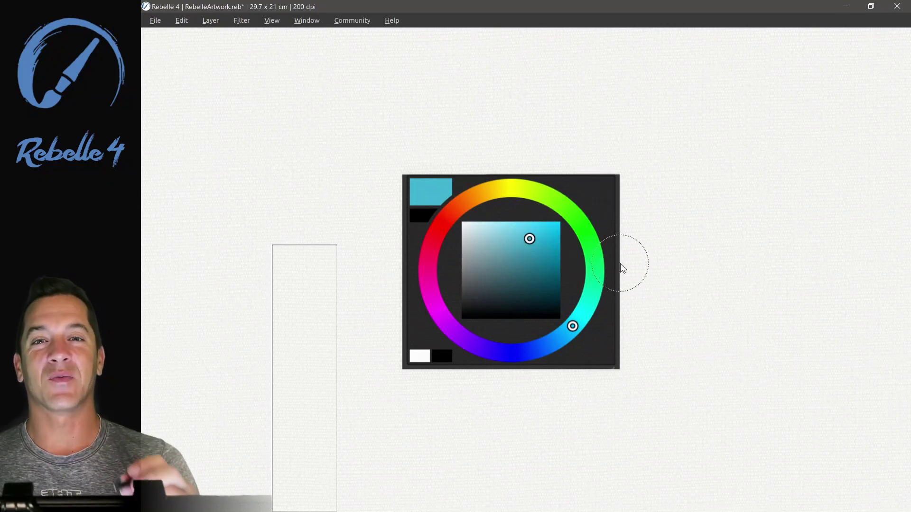
{"action": "left_click", "coordinate": [241, 20]}
{"action": "left_click", "coordinate": [255, 32]}
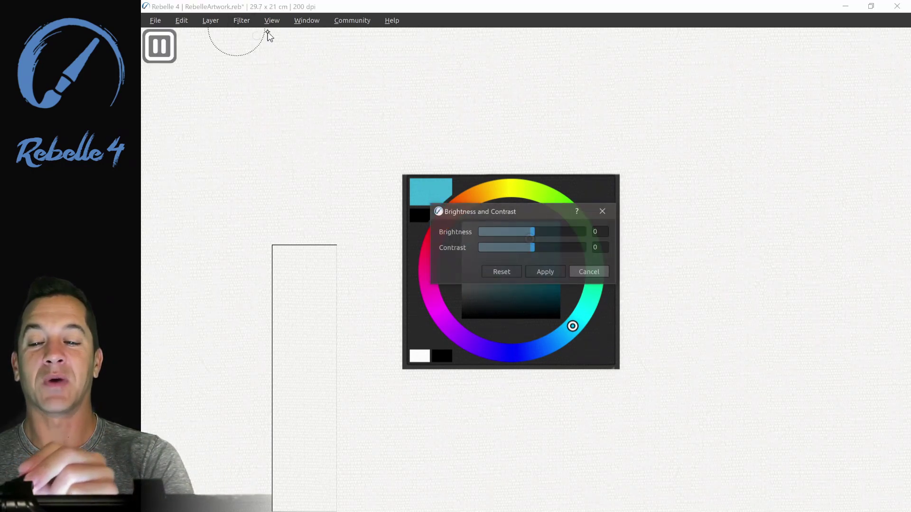
{"action": "left_click_drag", "start_coordinate": [533, 209], "coordinate": [587, 133]}
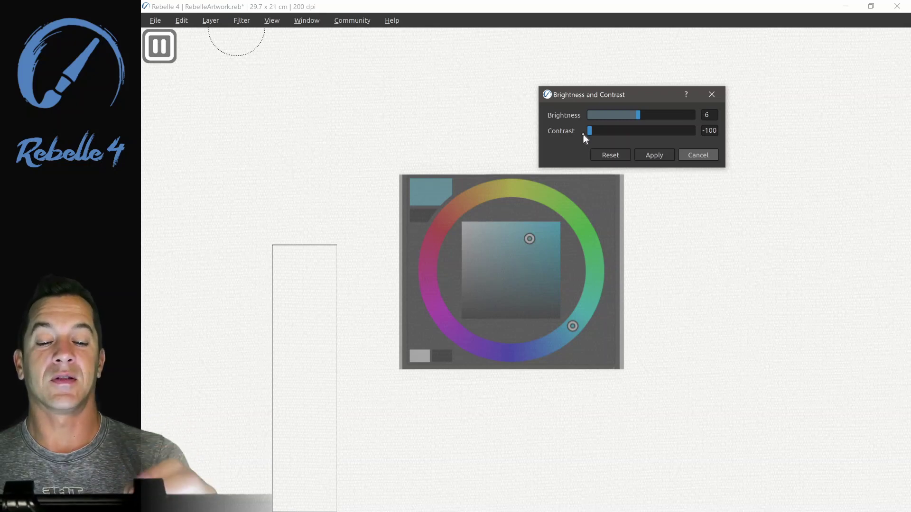
{"action": "left_click_drag", "start_coordinate": [590, 133], "coordinate": [705, 133]}
{"action": "left_click", "coordinate": [605, 133]}
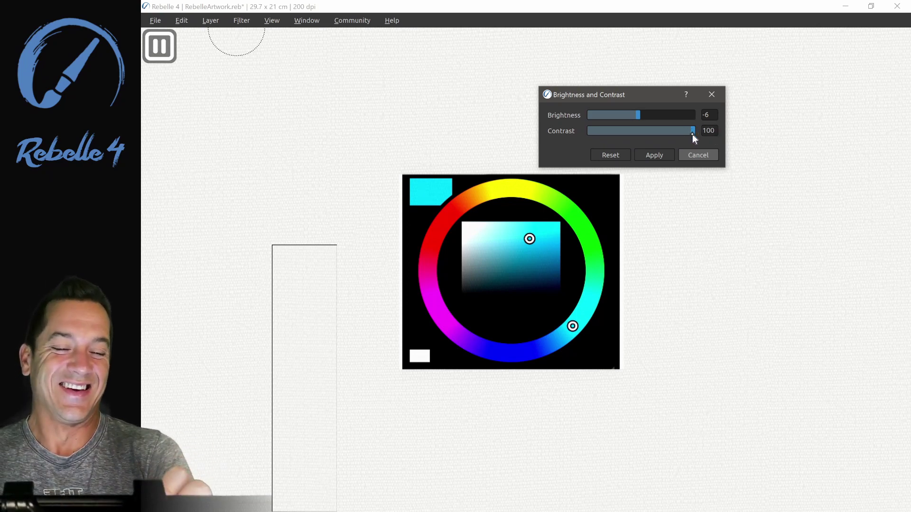
{"action": "left_click_drag", "start_coordinate": [693, 135], "coordinate": [707, 116]}
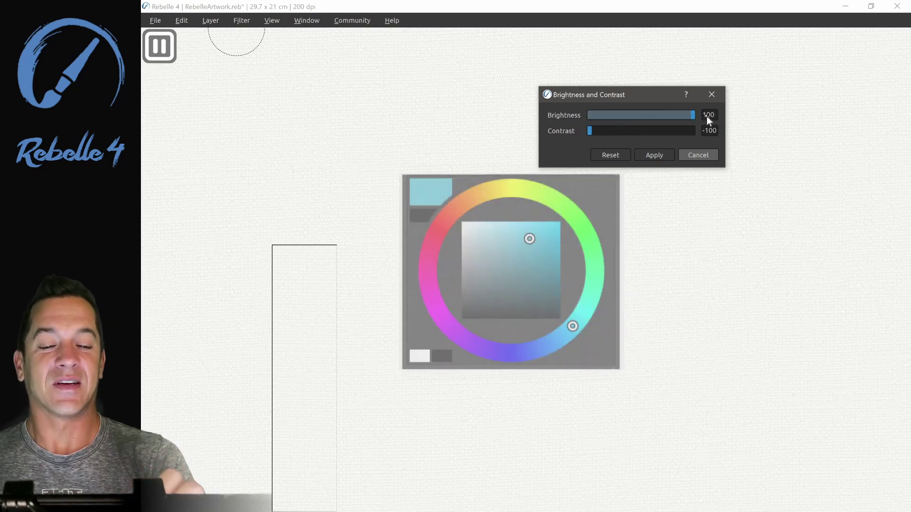
{"action": "left_click_drag", "start_coordinate": [590, 133], "coordinate": [640, 133]}
{"action": "left_click_drag", "start_coordinate": [692, 115], "coordinate": [645, 118]}
{"action": "left_click", "coordinate": [612, 155]}
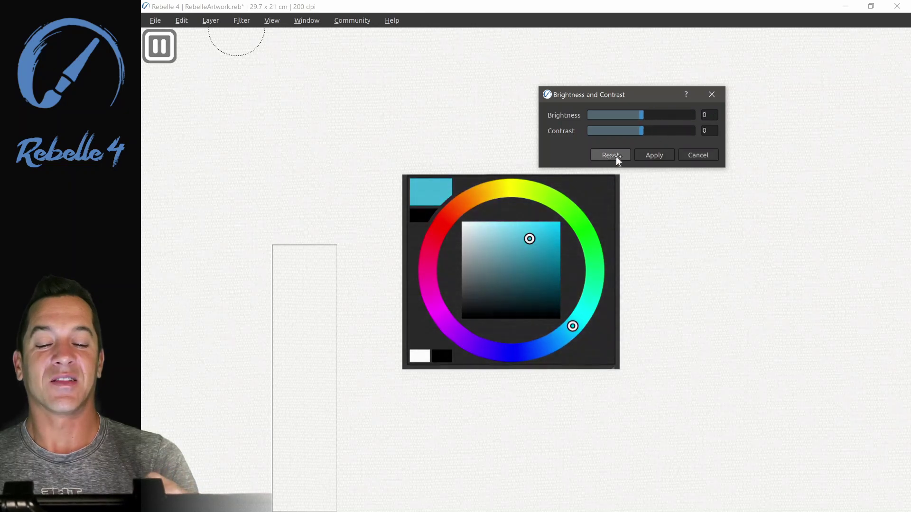
{"action": "left_click", "coordinate": [703, 156]}
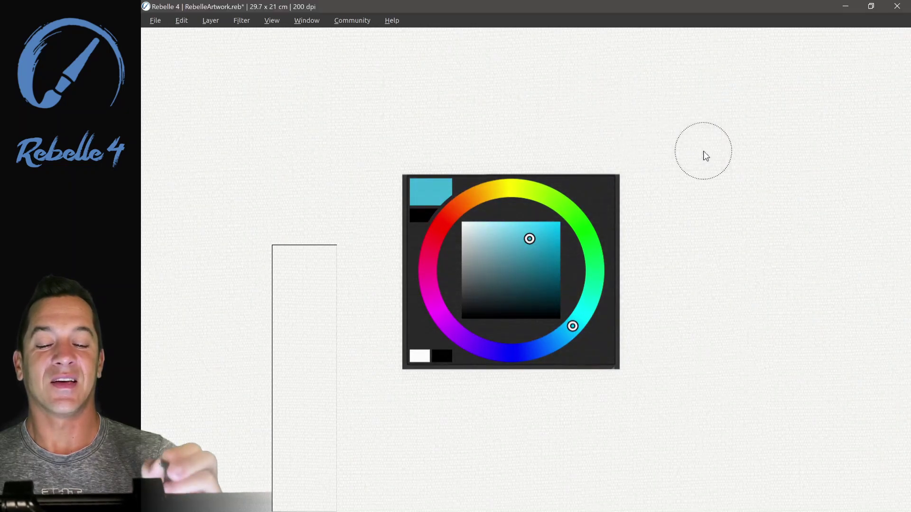
- Open Hue/Saturation and preview saturation from -100 up to 95, ending at 21
{"action": "left_click", "coordinate": [269, 21]}
{"action": "mouse_move", "coordinate": [244, 23]}
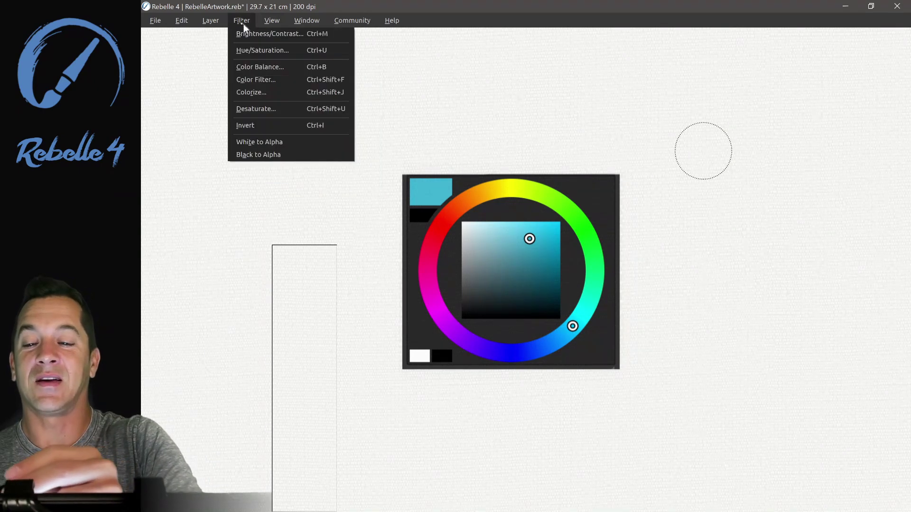
{"action": "left_click", "coordinate": [267, 50]}
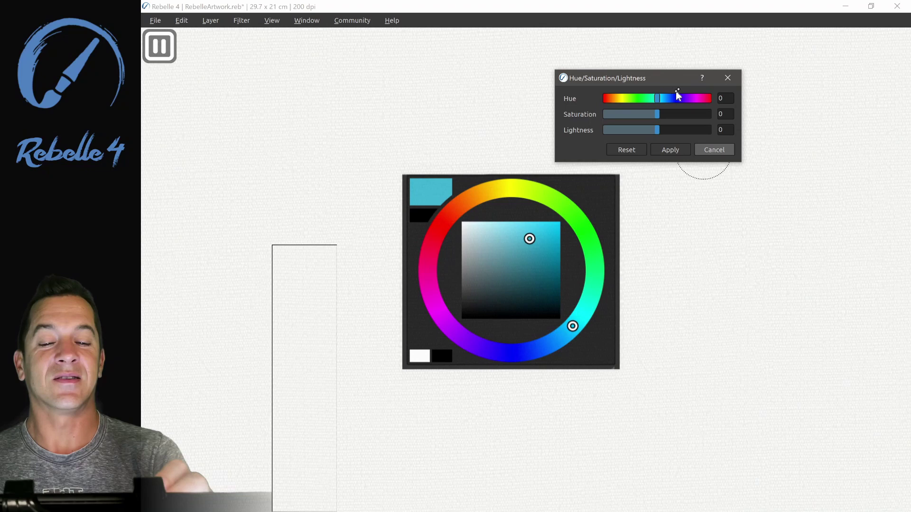
{"action": "mouse_move", "coordinate": [656, 113]}
{"action": "left_mouse_down"}
{"action": "mouse_move", "coordinate": [598, 118]}
{"action": "mouse_move", "coordinate": [656, 116]}
{"action": "left_mouse_up"}
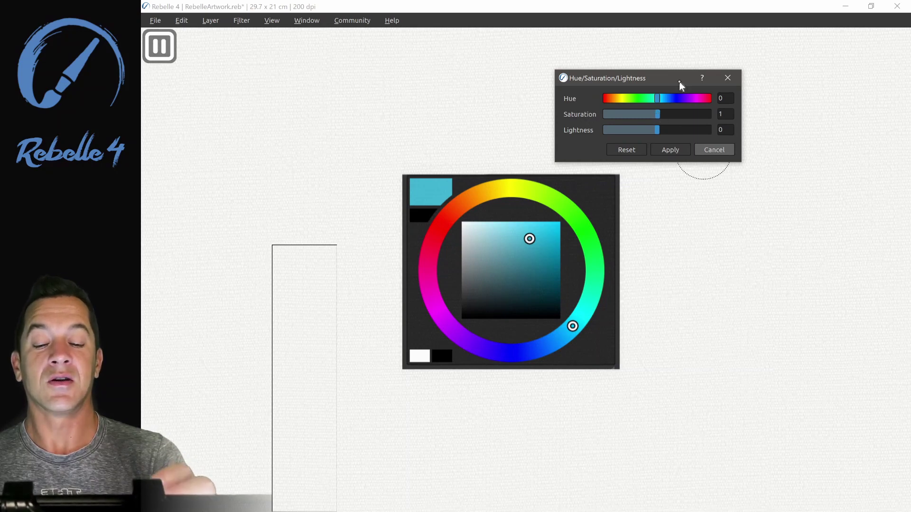
{"action": "left_click_drag", "start_coordinate": [657, 117], "coordinate": [606, 122]}
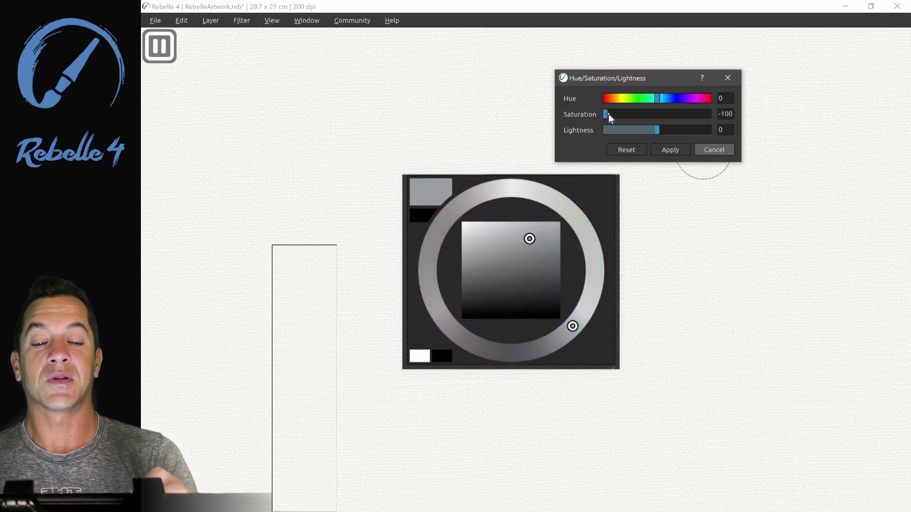
{"action": "left_click_drag", "start_coordinate": [606, 118], "coordinate": [657, 116]}
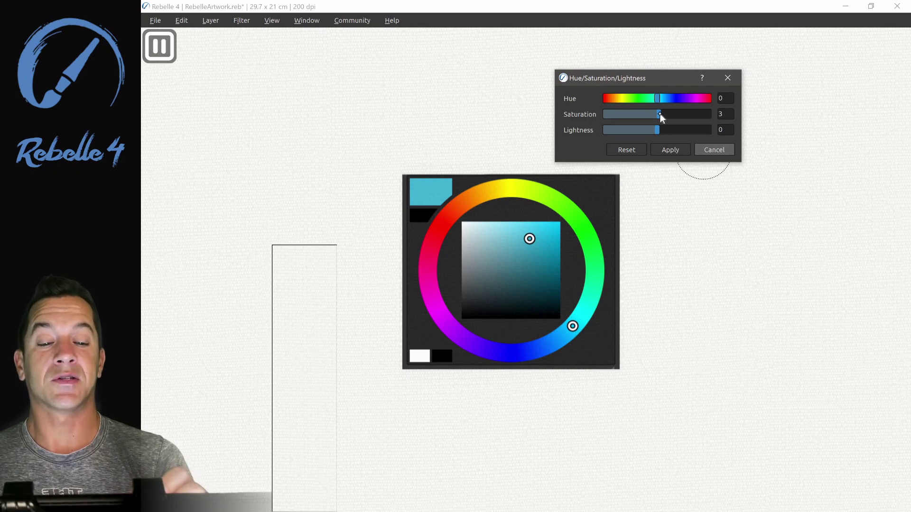
{"action": "left_click_drag", "start_coordinate": [667, 113], "coordinate": [685, 112]}
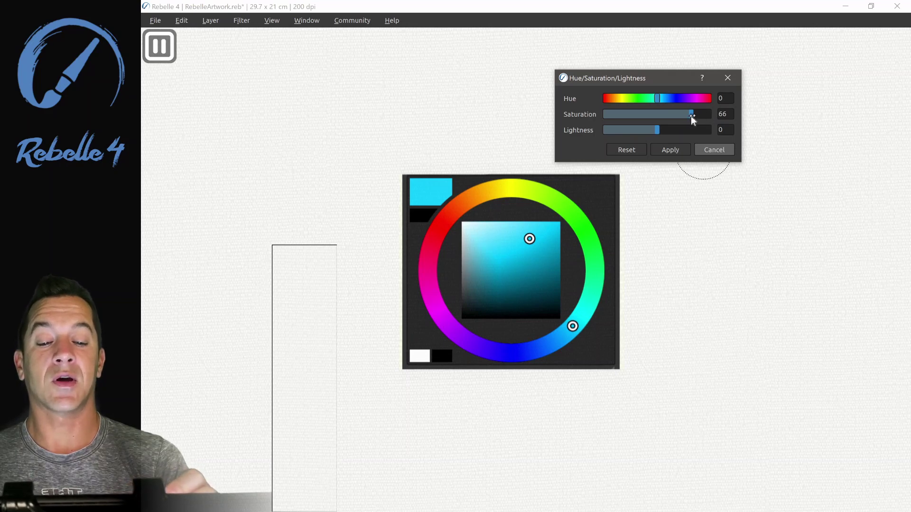
{"action": "left_click_drag", "start_coordinate": [690, 115], "coordinate": [701, 115]}
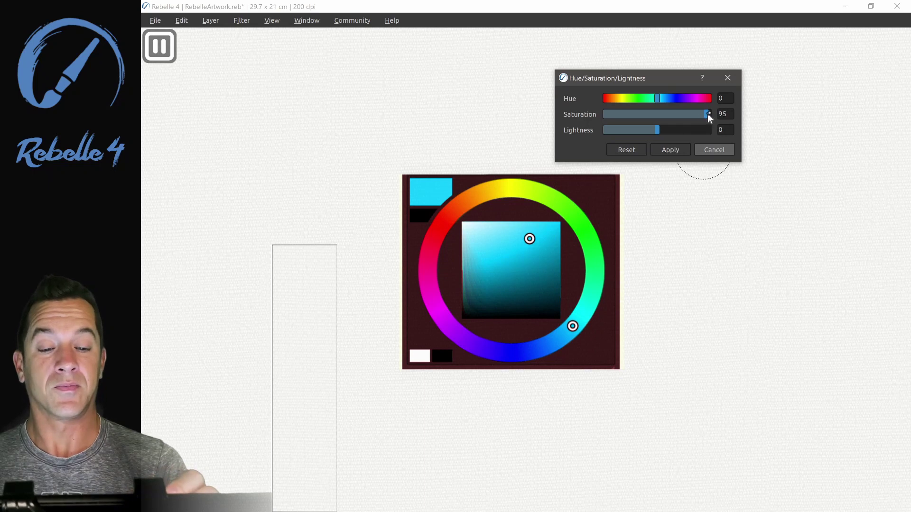
{"action": "left_click_drag", "start_coordinate": [710, 117], "coordinate": [686, 121]}
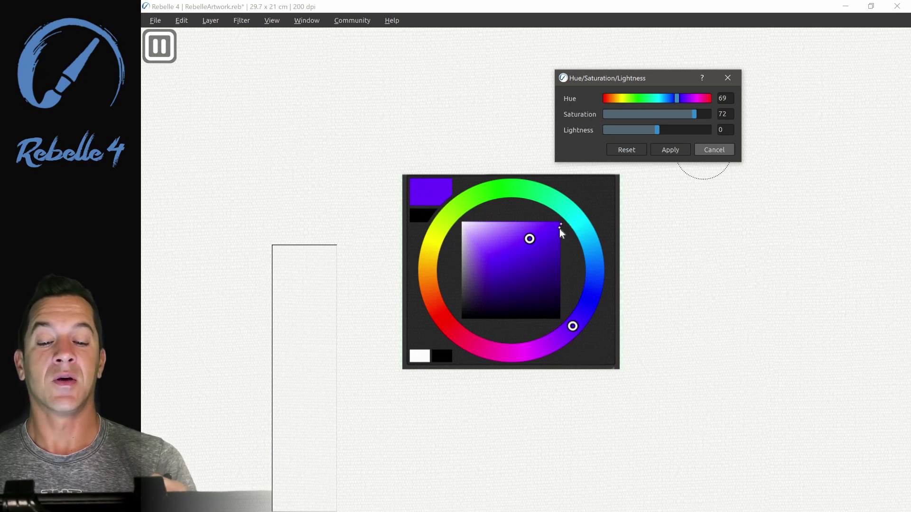
- Trial lightness from 100 to -100 and hue 153, then reset all three values to 0
{"action": "left_click_drag", "start_coordinate": [701, 117], "coordinate": [724, 132]}
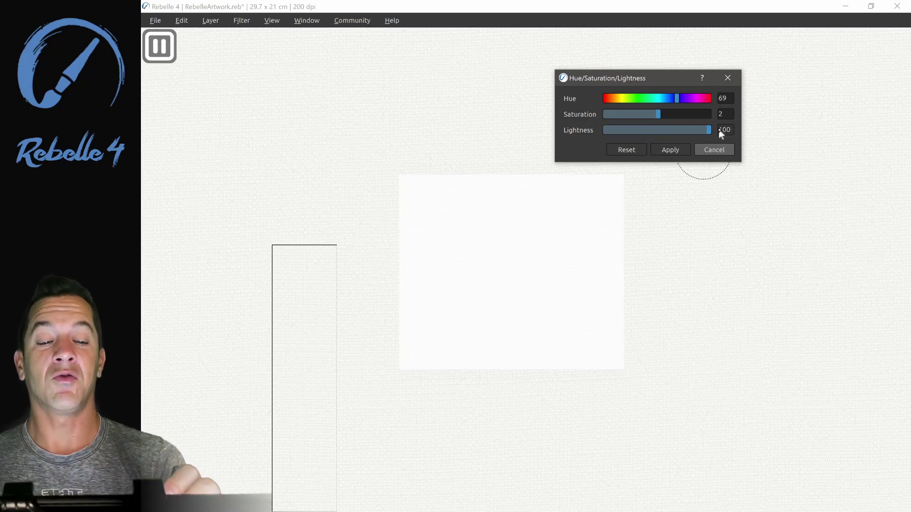
{"action": "left_click_drag", "start_coordinate": [708, 130], "coordinate": [597, 138]}
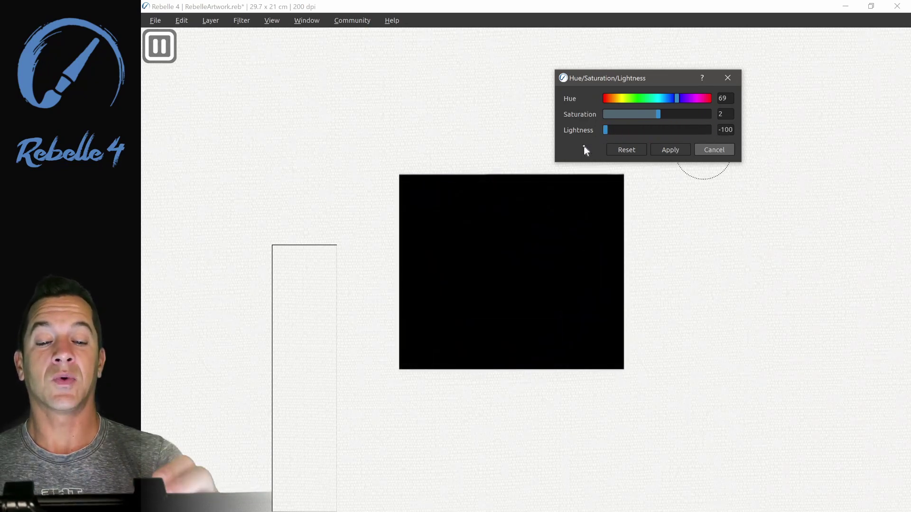
{"action": "left_click", "coordinate": [626, 131]}
{"action": "left_click_drag", "start_coordinate": [656, 114], "coordinate": [606, 114]}
{"action": "left_click_drag", "start_coordinate": [677, 98], "coordinate": [700, 104]}
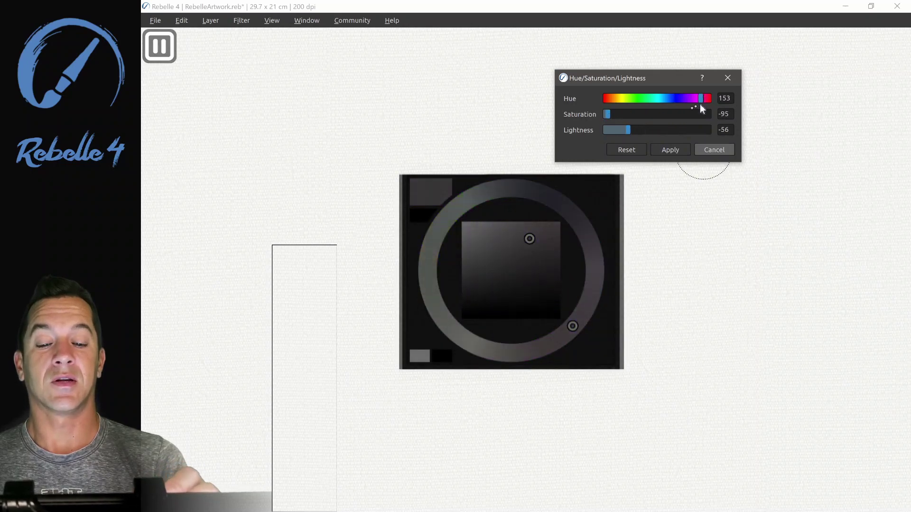
{"action": "left_click_drag", "start_coordinate": [628, 130], "coordinate": [656, 115]}
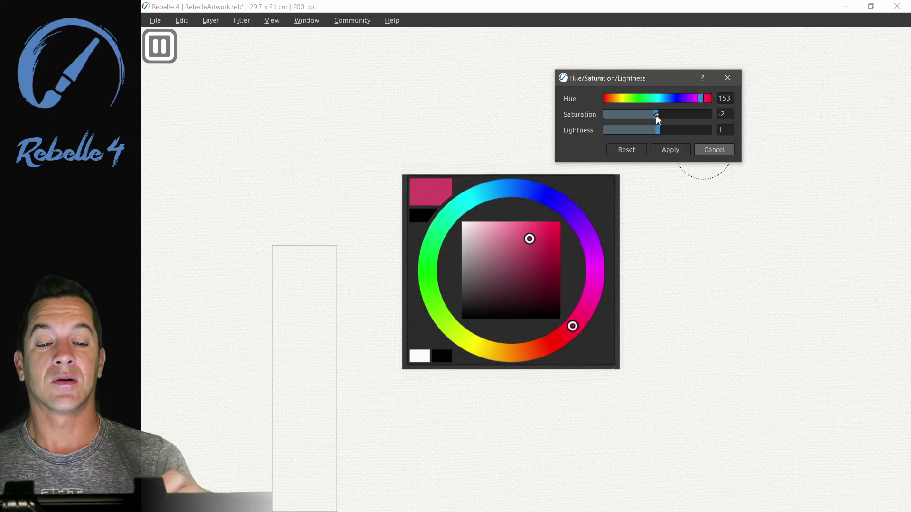
{"action": "left_click", "coordinate": [634, 149]}
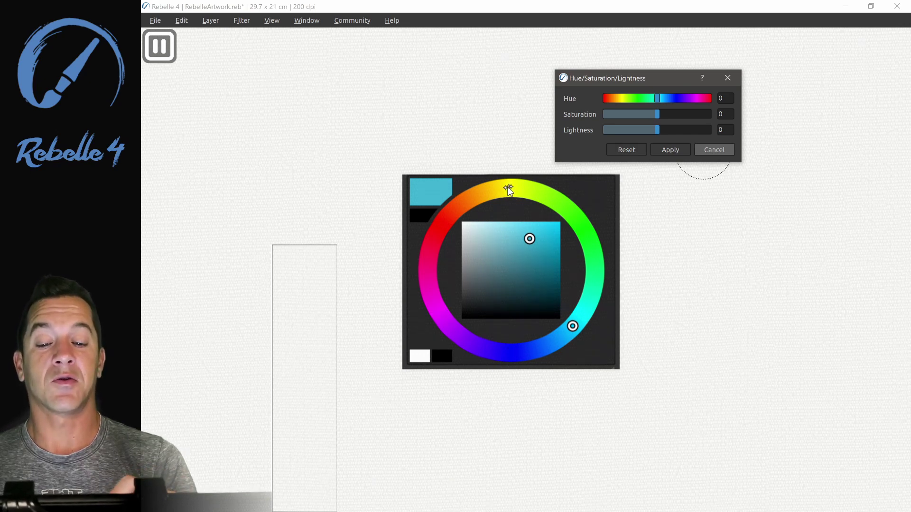
- Preview hue shifts of -51, -180 and a blue tint, reset hue to 0, and cancel
{"action": "left_click_drag", "start_coordinate": [656, 98], "coordinate": [621, 104]}
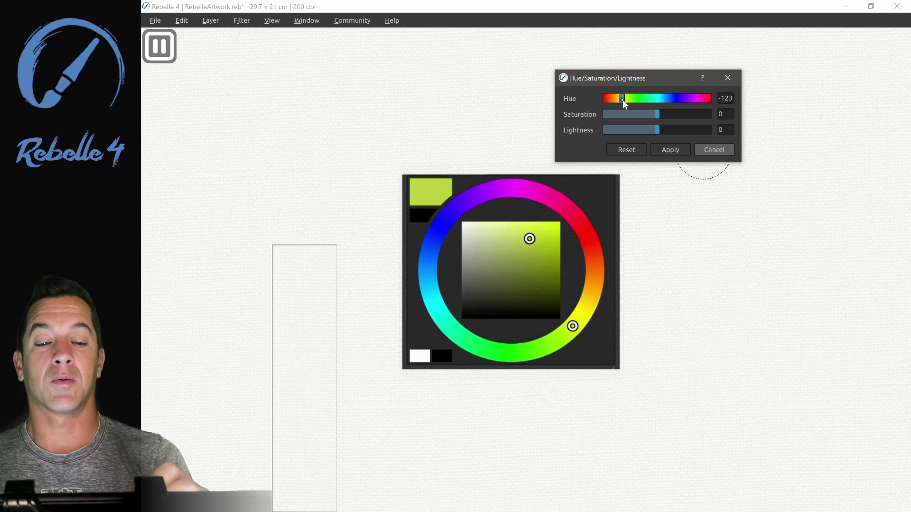
{"action": "left_click_drag", "start_coordinate": [622, 100], "coordinate": [715, 97]}
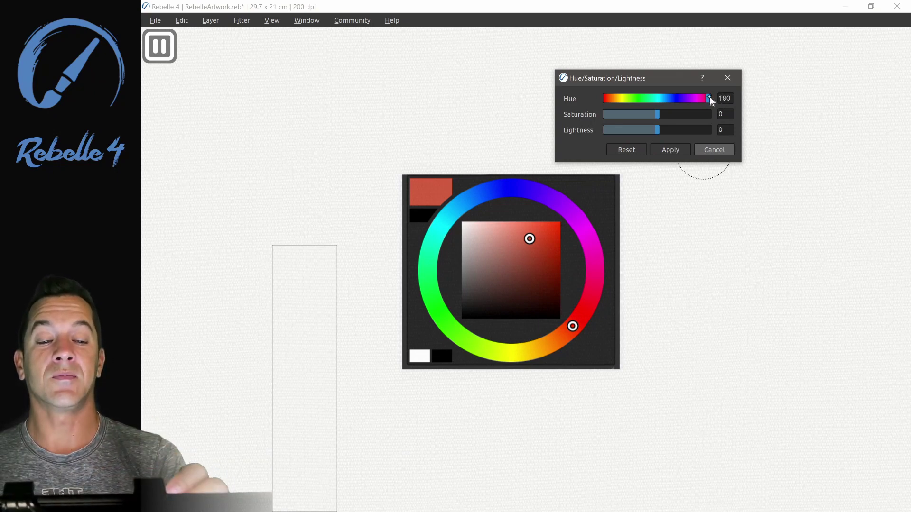
{"action": "left_click_drag", "start_coordinate": [710, 97], "coordinate": [639, 99]}
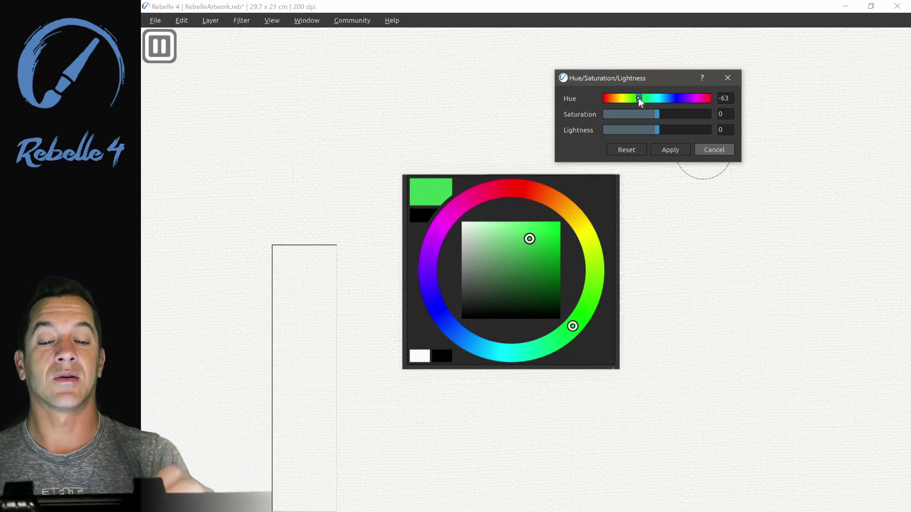
{"action": "left_click_drag", "start_coordinate": [638, 98], "coordinate": [720, 98]}
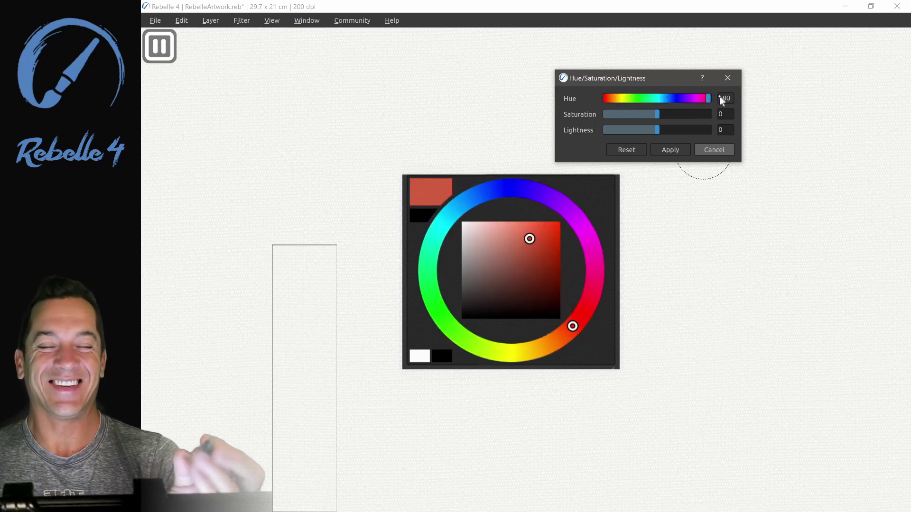
{"action": "left_click", "coordinate": [627, 150]}
{"action": "left_click", "coordinate": [715, 148]}
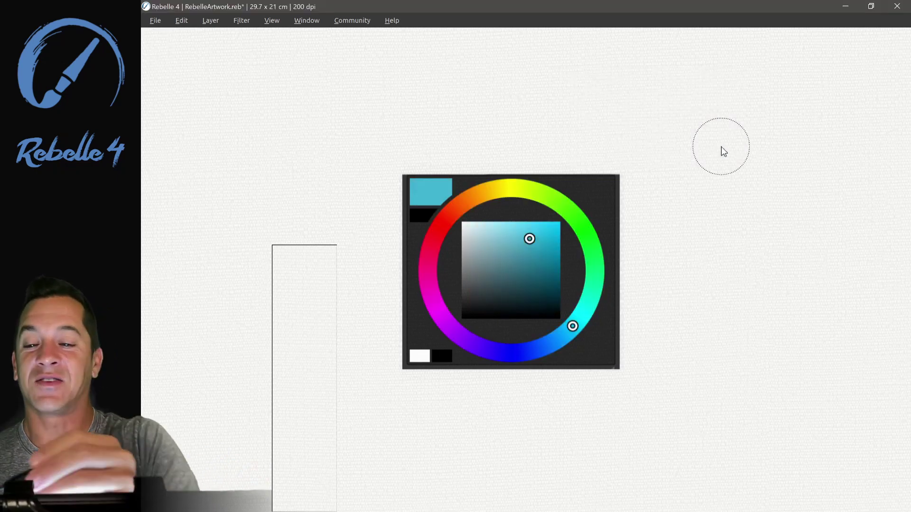
- Open Color Balance, move it aside, and push highlights fully to red and midtones fully to cyan
{"action": "left_click", "coordinate": [241, 21]}
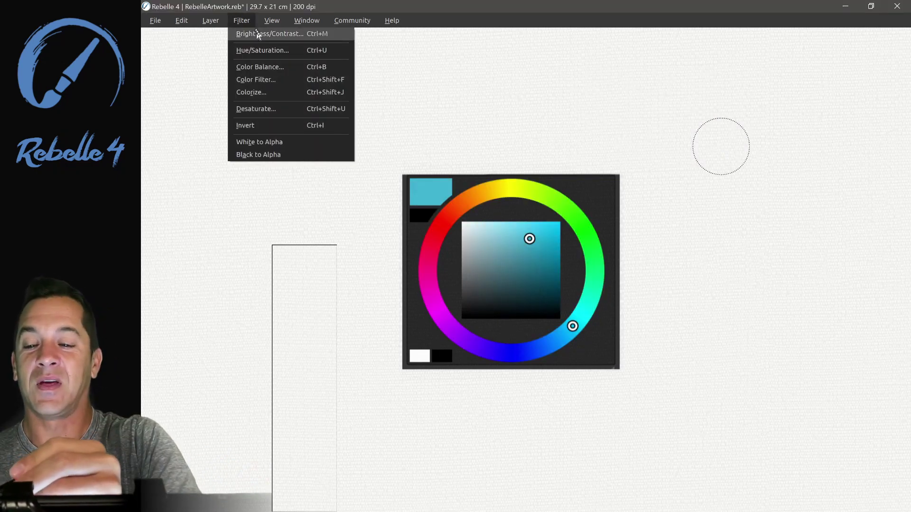
{"action": "left_click", "coordinate": [272, 67]}
{"action": "left_click_drag", "start_coordinate": [540, 184], "coordinate": [736, 109]}
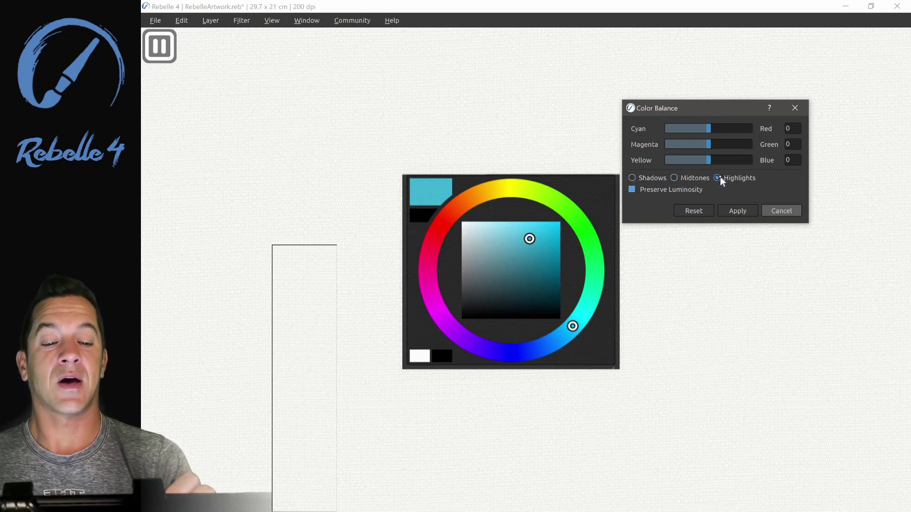
{"action": "left_click_drag", "start_coordinate": [708, 129], "coordinate": [750, 127]}
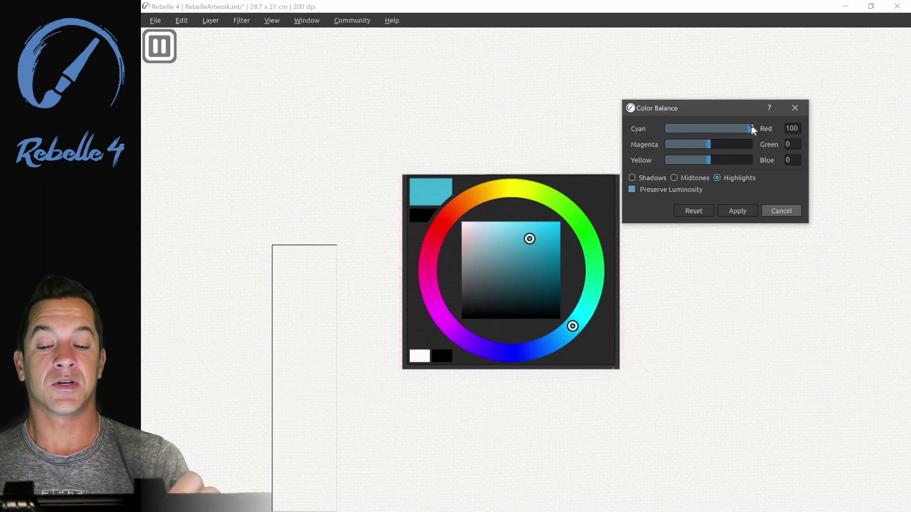
{"action": "left_click", "coordinate": [674, 178]}
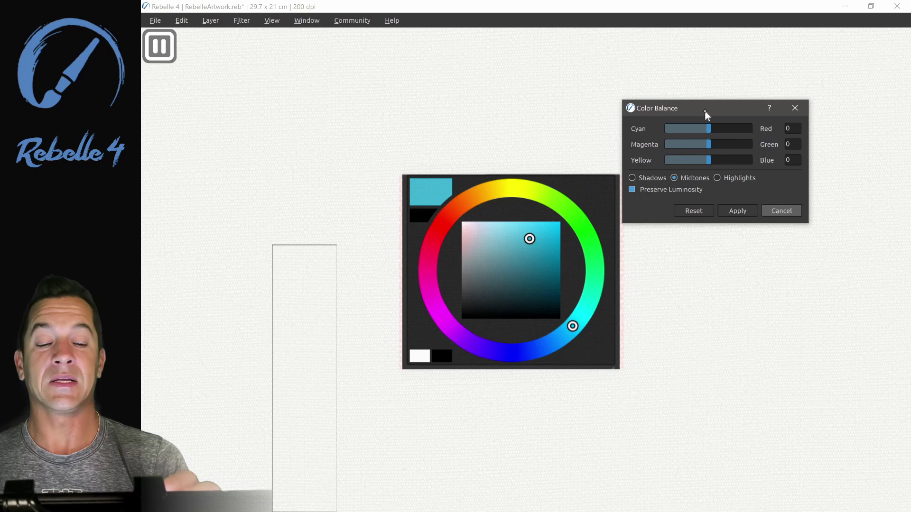
{"action": "left_click", "coordinate": [717, 179]}
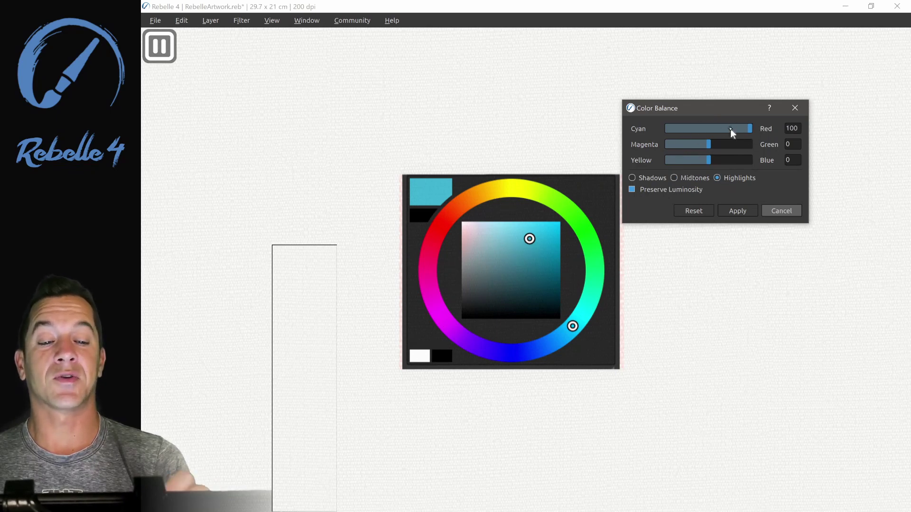
{"action": "left_click", "coordinate": [674, 179]}
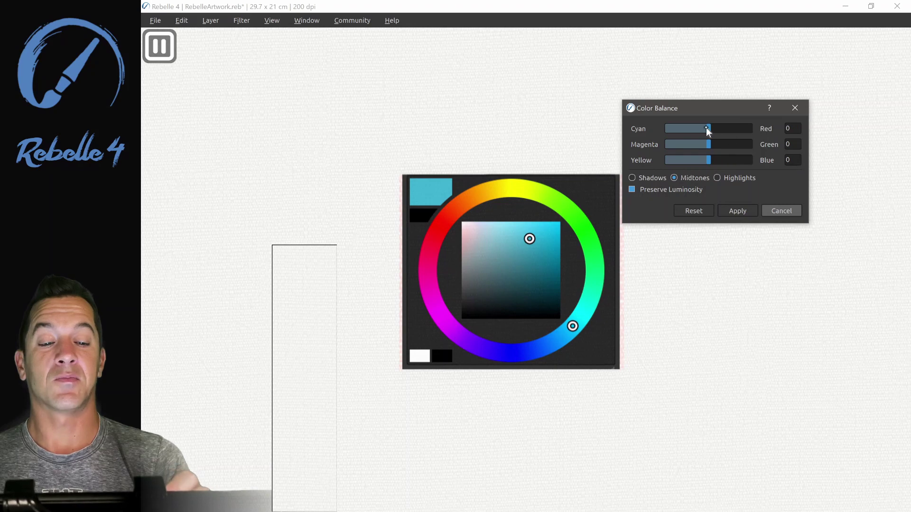
{"action": "left_click_drag", "start_coordinate": [707, 128], "coordinate": [663, 147]}
- Reset the balance, then tint the highlights toward cyan and magenta (red 1, green -82)
{"action": "left_click", "coordinate": [633, 179]}
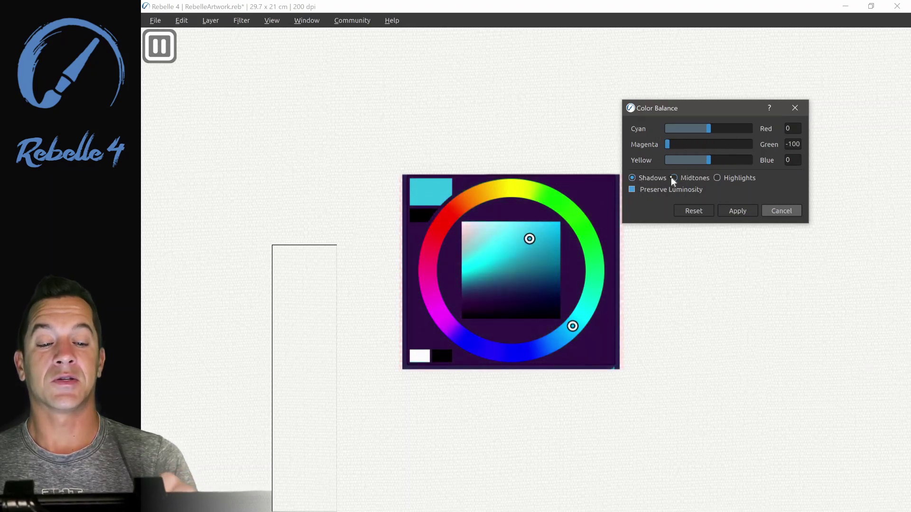
{"action": "left_click", "coordinate": [673, 178]}
{"action": "left_click", "coordinate": [716, 178]}
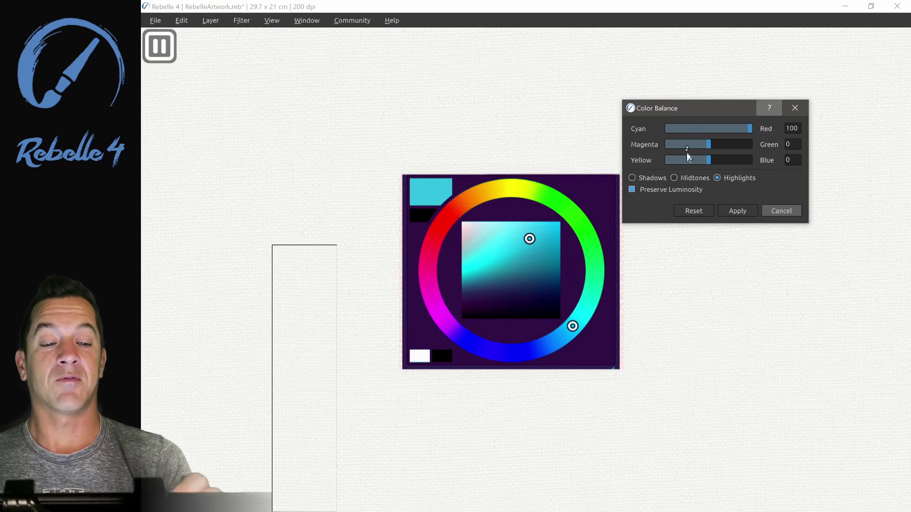
{"action": "left_click", "coordinate": [694, 210]}
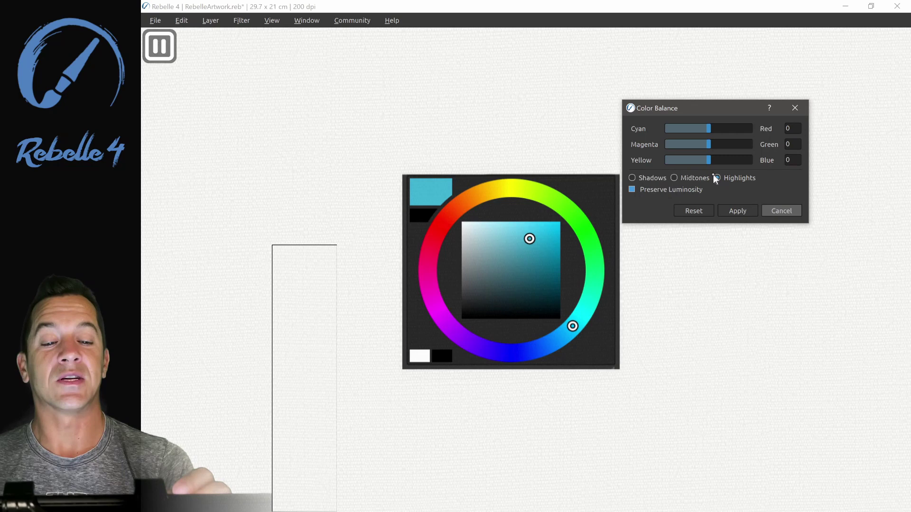
{"action": "left_click_drag", "start_coordinate": [707, 128], "coordinate": [676, 152]}
{"action": "left_click", "coordinate": [709, 129]}
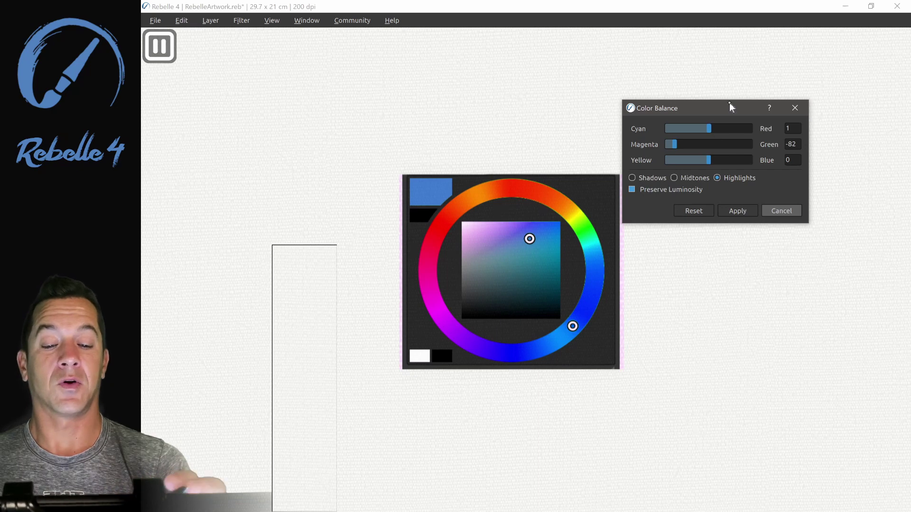
{"action": "left_click", "coordinate": [674, 177]}
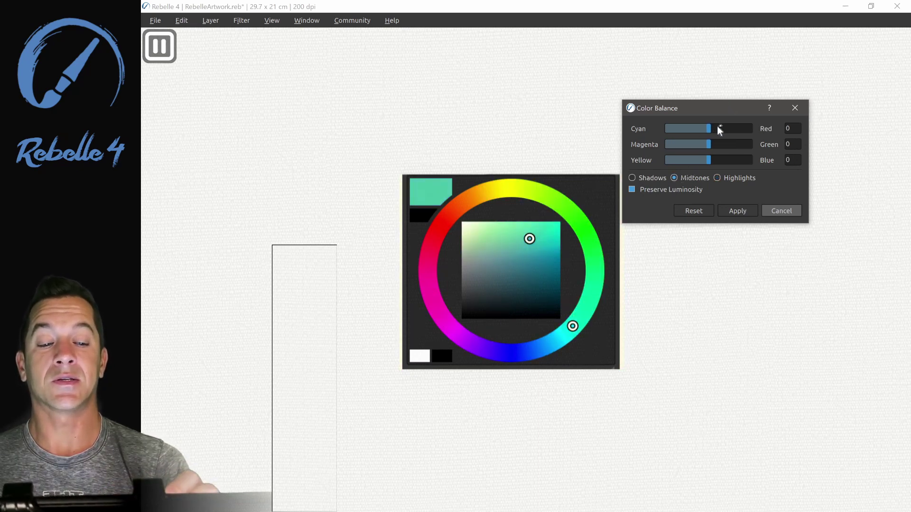
{"action": "left_click_drag", "start_coordinate": [710, 130], "coordinate": [764, 135]}
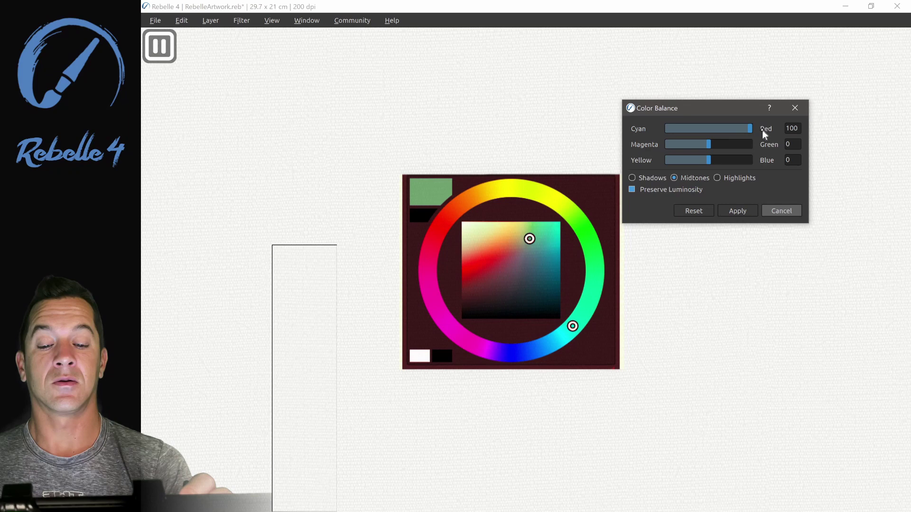
{"action": "left_click_drag", "start_coordinate": [709, 148], "coordinate": [761, 143]}
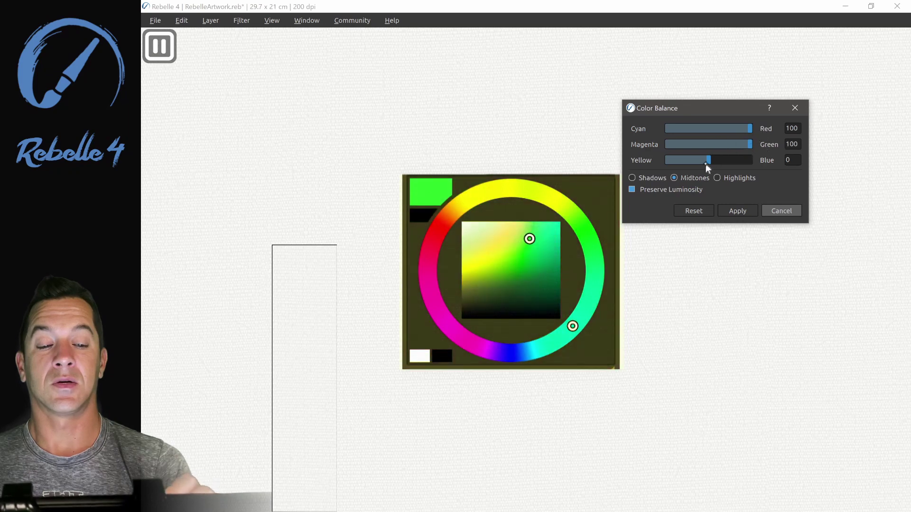
{"action": "left_click_drag", "start_coordinate": [708, 161], "coordinate": [754, 156]}
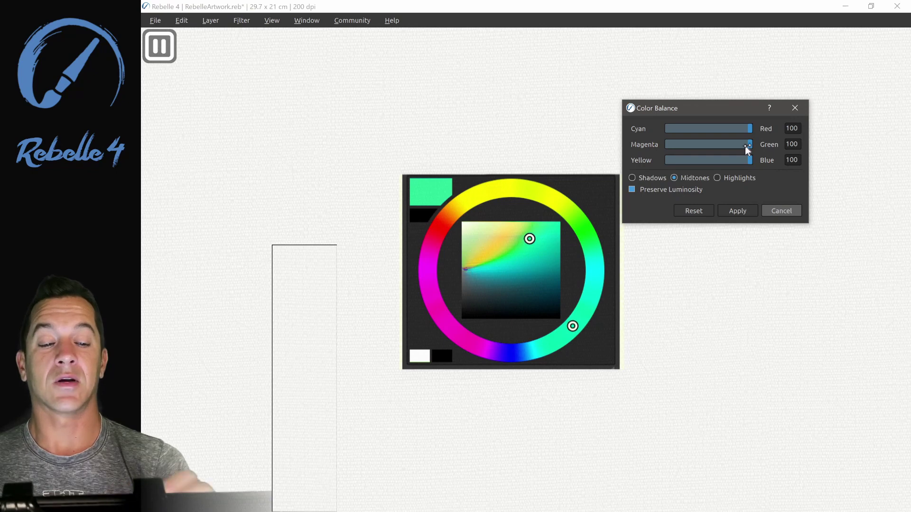
{"action": "mouse_move", "coordinate": [746, 145]}
{"action": "left_mouse_down"}
{"action": "mouse_move", "coordinate": [714, 145]}
{"action": "mouse_move", "coordinate": [762, 145]}
{"action": "mouse_move", "coordinate": [687, 146]}
{"action": "mouse_move", "coordinate": [753, 142]}
{"action": "mouse_move", "coordinate": [687, 146]}
{"action": "mouse_move", "coordinate": [735, 145]}
{"action": "left_mouse_up"}
{"action": "left_click", "coordinate": [693, 210]}
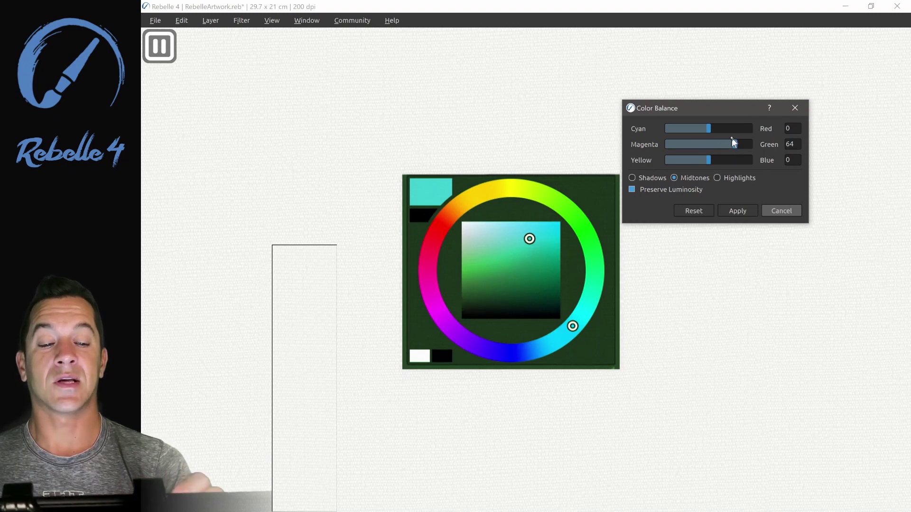
{"action": "mouse_move", "coordinate": [733, 144]}
{"action": "left_mouse_down"}
{"action": "mouse_move", "coordinate": [685, 146]}
{"action": "mouse_move", "coordinate": [719, 150]}
{"action": "left_mouse_up"}
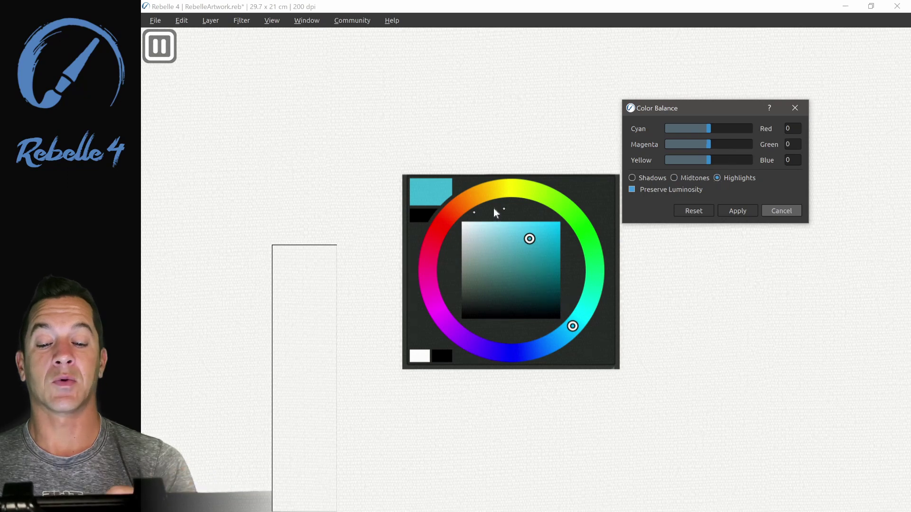
{"action": "mouse_move", "coordinate": [709, 144]}
{"action": "left_mouse_down"}
{"action": "mouse_move", "coordinate": [750, 149]}
{"action": "mouse_move", "coordinate": [633, 152]}
{"action": "mouse_move", "coordinate": [747, 146]}
{"action": "mouse_move", "coordinate": [706, 149]}
{"action": "left_mouse_up"}
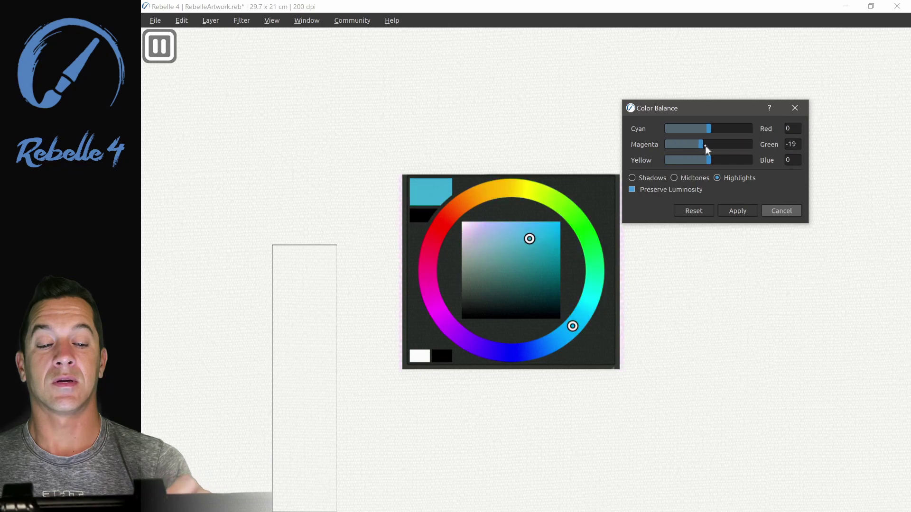
{"action": "left_click", "coordinate": [639, 191]}
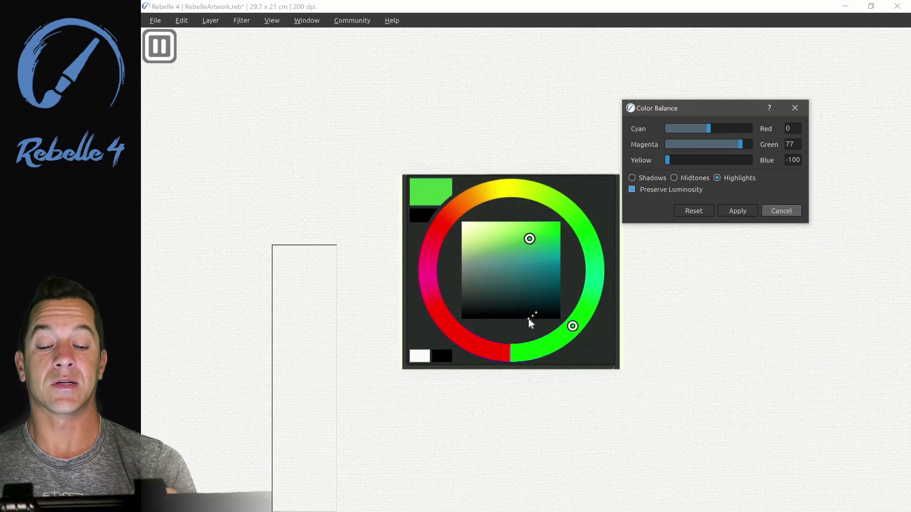
{"action": "left_click", "coordinate": [633, 190]}
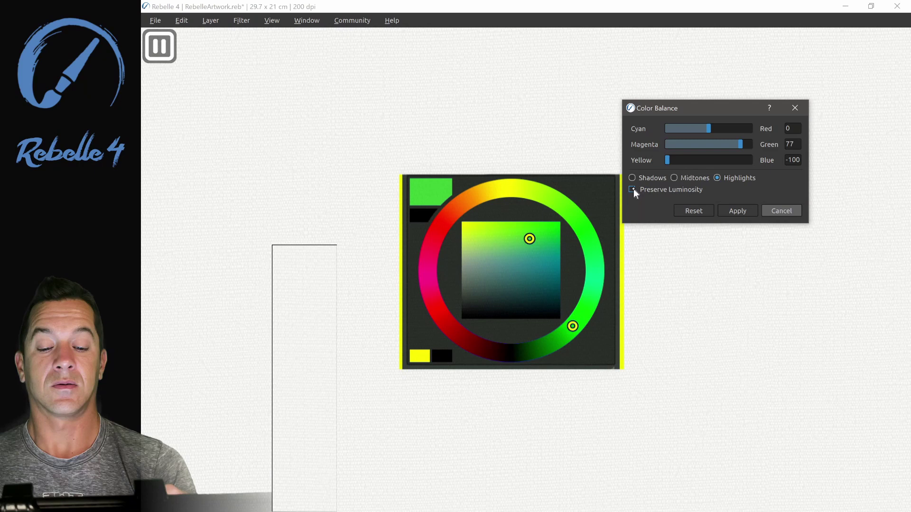
{"action": "left_click", "coordinate": [633, 189]}
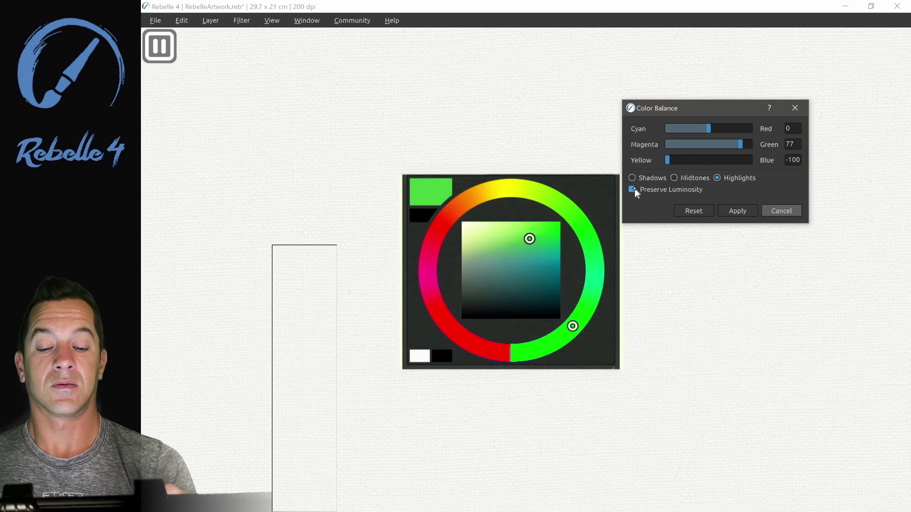
{"action": "left_click", "coordinate": [694, 210]}
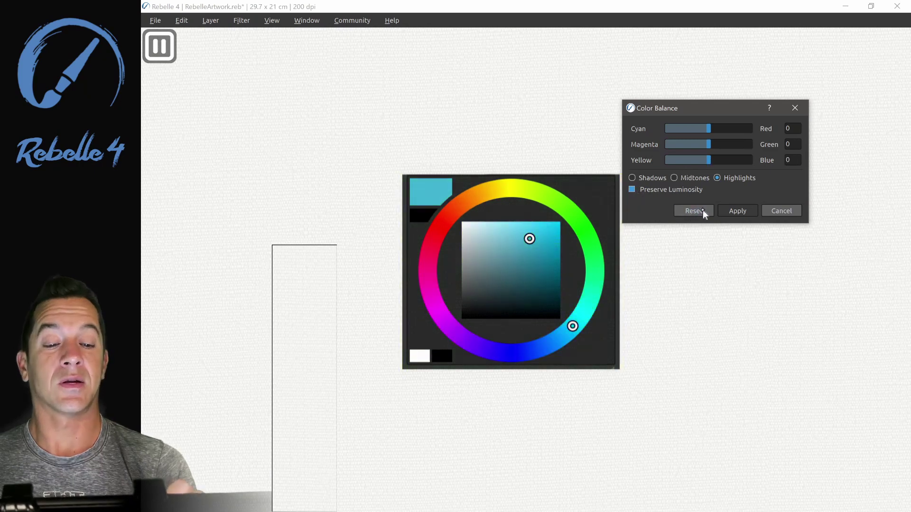
{"action": "left_click", "coordinate": [781, 211]}
- Open Color Filter, move its window off the picture, and raise strength to 75 for a red tint
{"action": "left_click", "coordinate": [241, 21]}
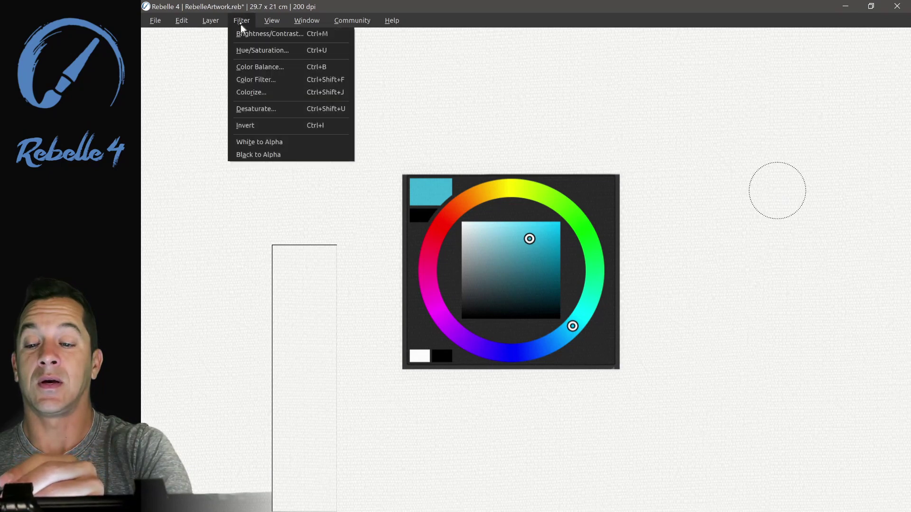
{"action": "left_click", "coordinate": [264, 80]}
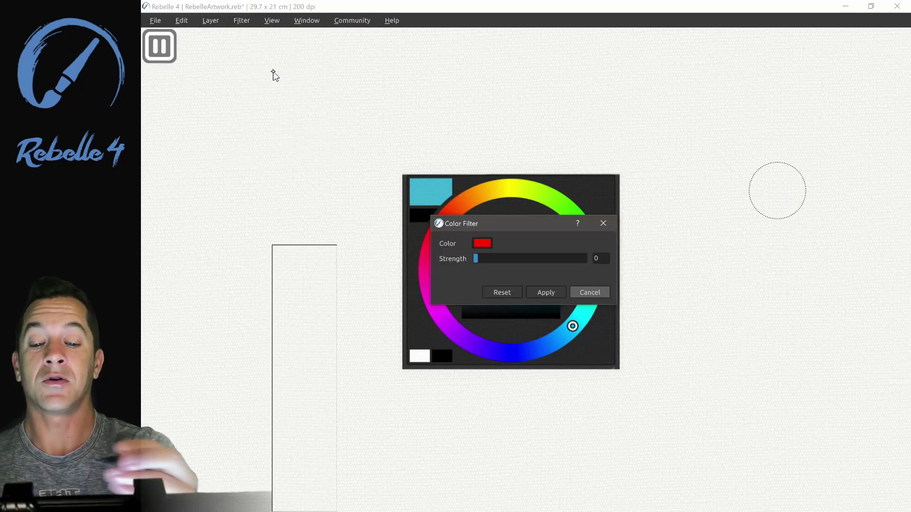
{"action": "left_click_drag", "start_coordinate": [517, 223], "coordinate": [705, 184]}
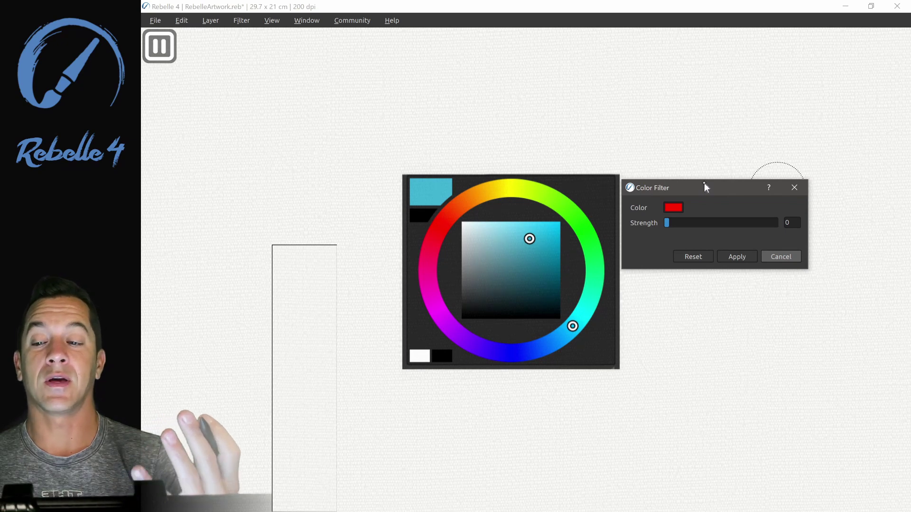
{"action": "left_click_drag", "start_coordinate": [720, 187], "coordinate": [717, 174]}
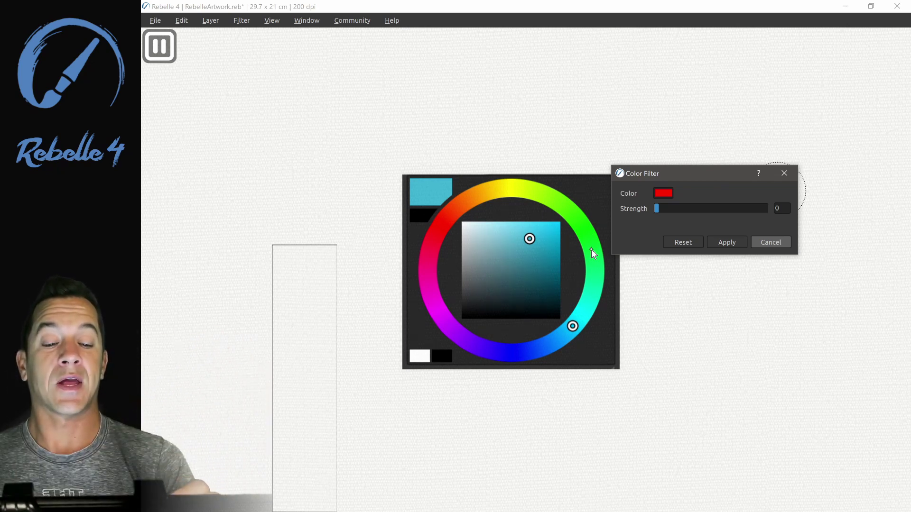
{"action": "left_click_drag", "start_coordinate": [657, 209], "coordinate": [738, 208]}
{"action": "left_click_drag", "start_coordinate": [701, 174], "coordinate": [741, 151]}
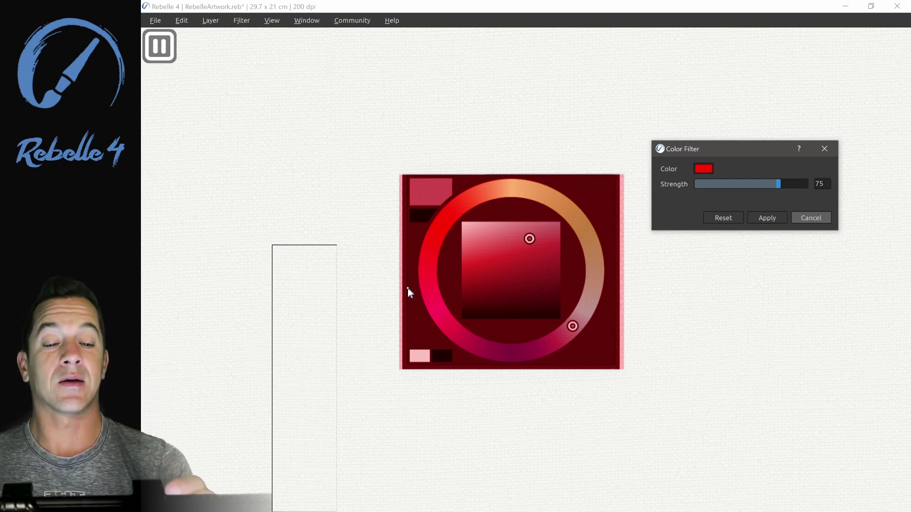
{"action": "mouse_move", "coordinate": [739, 147]}
{"action": "left_mouse_down"}
{"action": "mouse_move", "coordinate": [719, 147]}
{"action": "mouse_move", "coordinate": [730, 146]}
{"action": "left_mouse_up"}
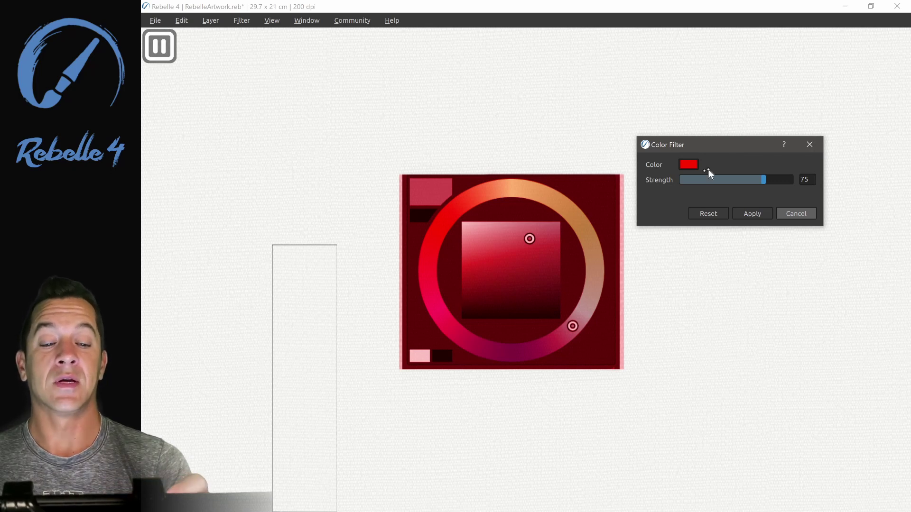
- Try a light-green filter colour at several strengths, then cancel the Color Filter
{"action": "left_click", "coordinate": [692, 164]}
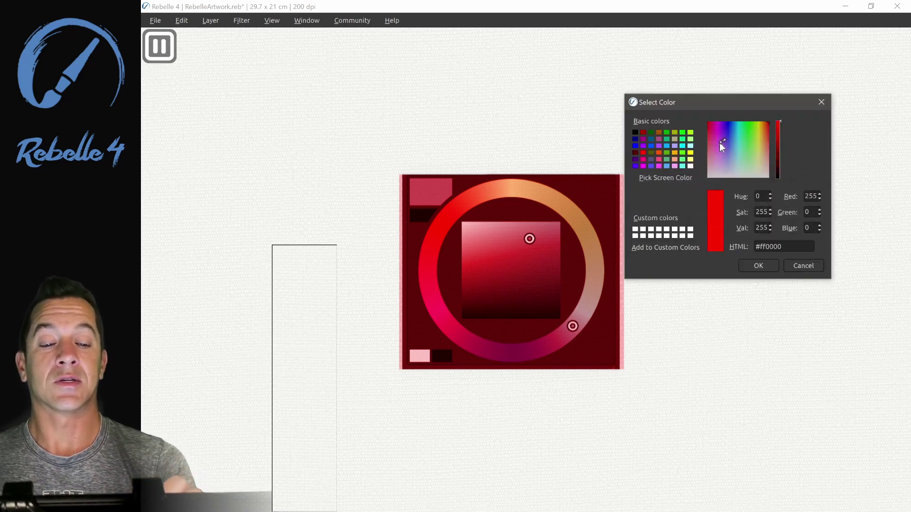
{"action": "left_click", "coordinate": [691, 139]}
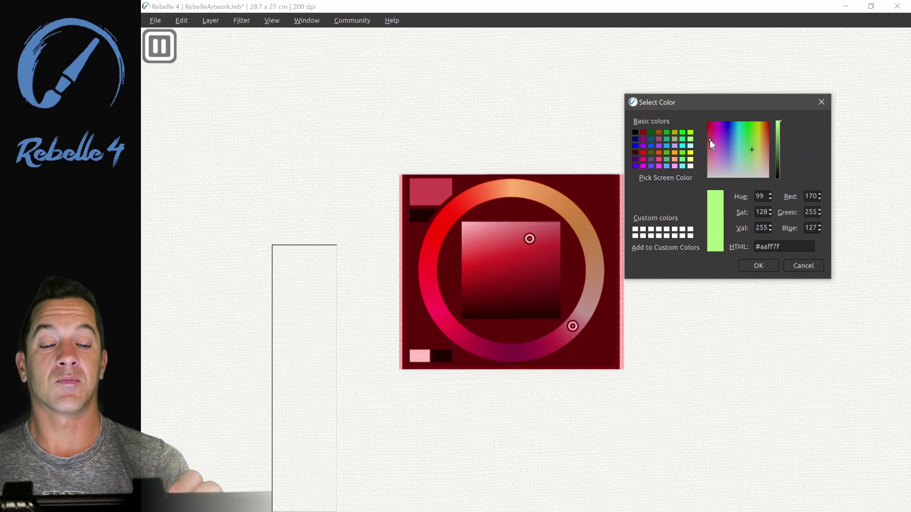
{"action": "left_click", "coordinate": [759, 265]}
{"action": "left_click_drag", "start_coordinate": [761, 181], "coordinate": [698, 184]}
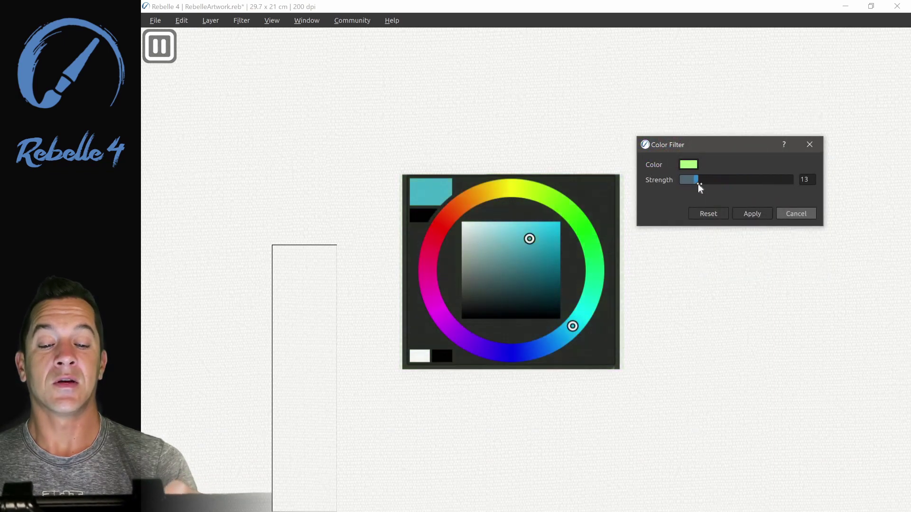
{"action": "left_click", "coordinate": [799, 214]}
{"action": "left_click", "coordinate": [242, 20]}
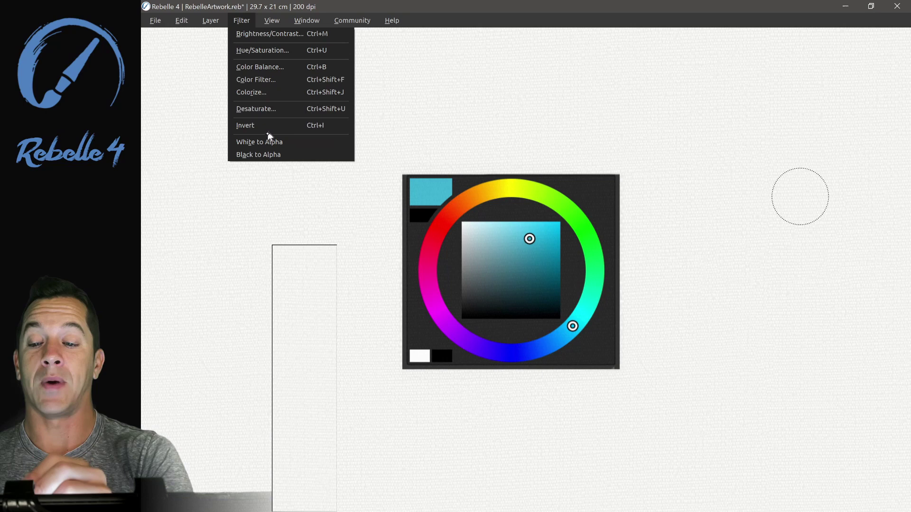
{"action": "left_click", "coordinate": [266, 94]}
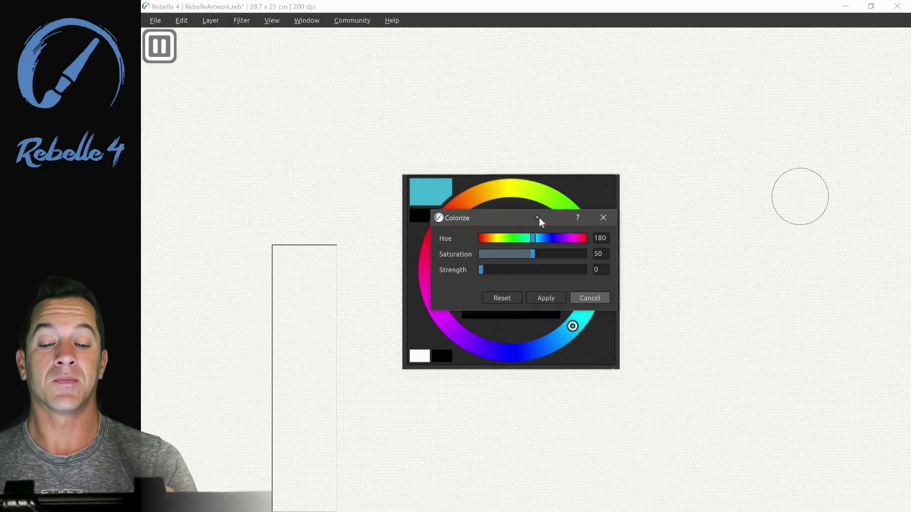
{"action": "left_click_drag", "start_coordinate": [539, 220], "coordinate": [732, 157]}
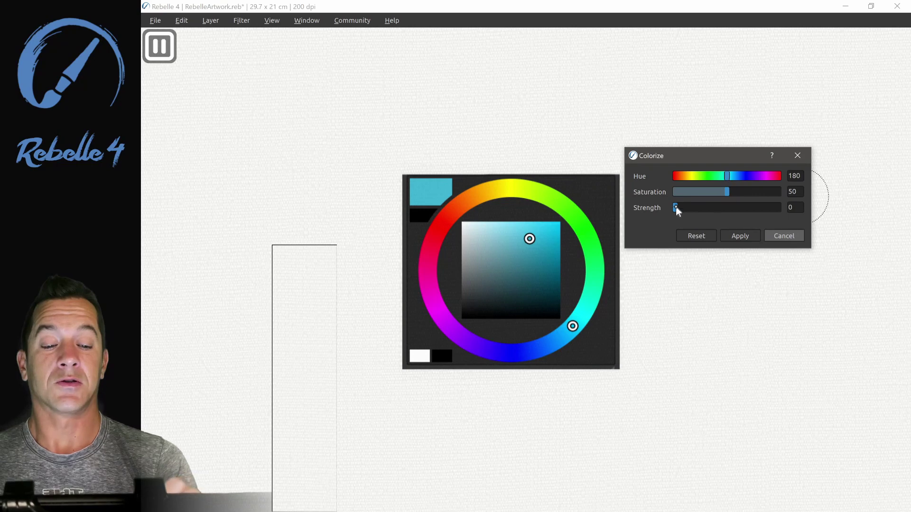
{"action": "left_click_drag", "start_coordinate": [675, 208], "coordinate": [758, 207]}
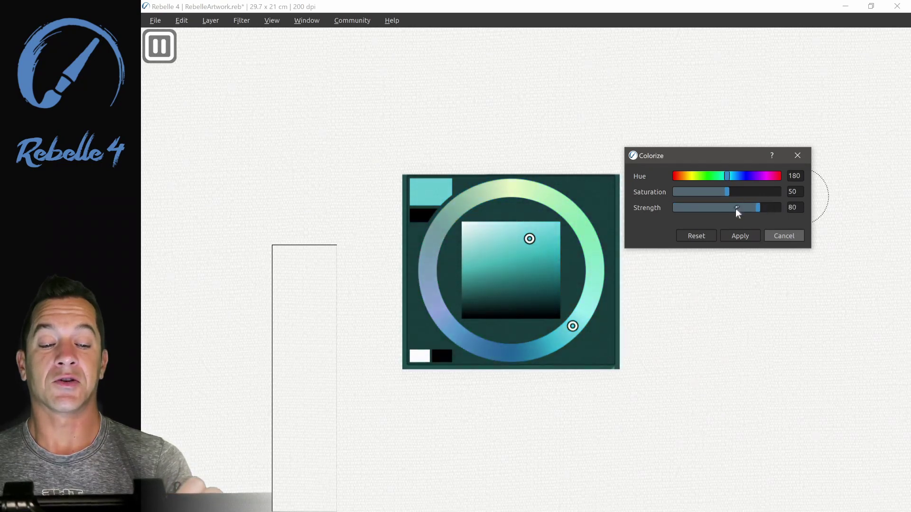
{"action": "left_click_drag", "start_coordinate": [730, 174], "coordinate": [696, 191]}
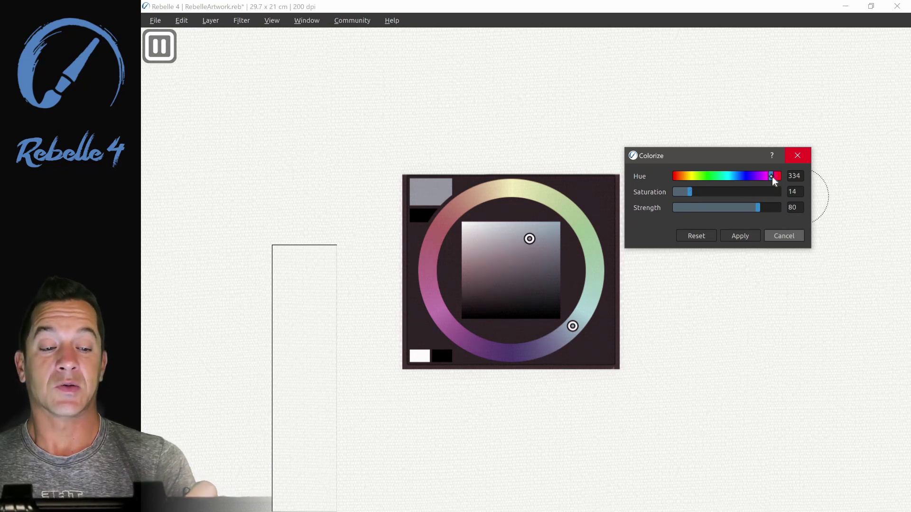
{"action": "left_click_drag", "start_coordinate": [764, 176], "coordinate": [766, 178]}
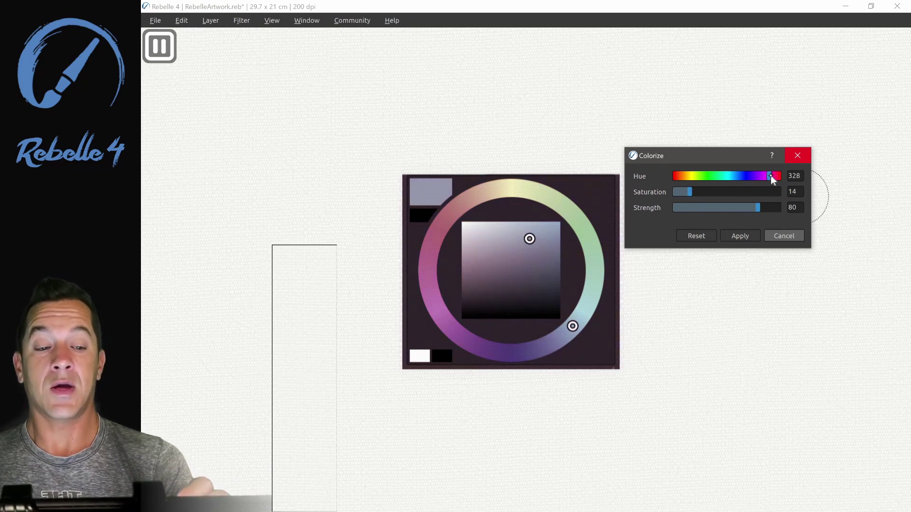
{"action": "left_click_drag", "start_coordinate": [690, 193], "coordinate": [759, 192]}
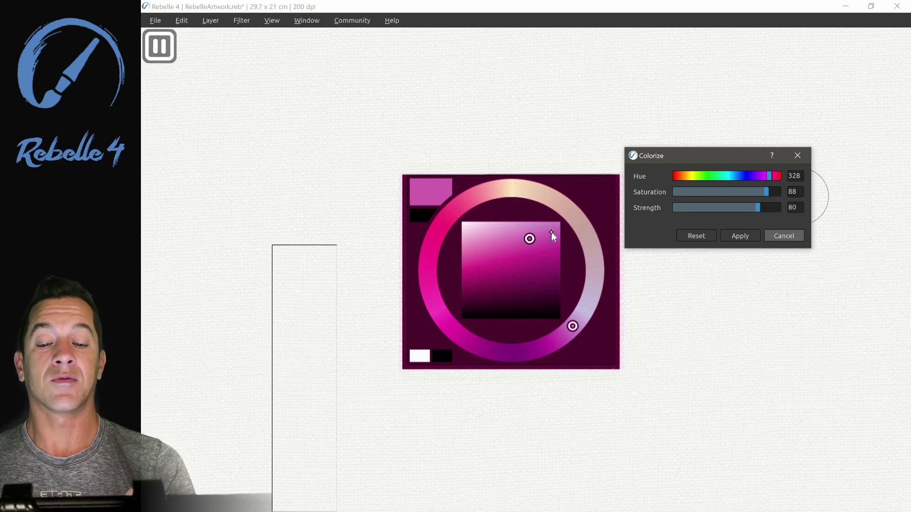
{"action": "left_click_drag", "start_coordinate": [769, 175], "coordinate": [706, 183]}
{"action": "left_click_drag", "start_coordinate": [756, 209], "coordinate": [703, 209]}
{"action": "left_click_drag", "start_coordinate": [702, 176], "coordinate": [750, 176]}
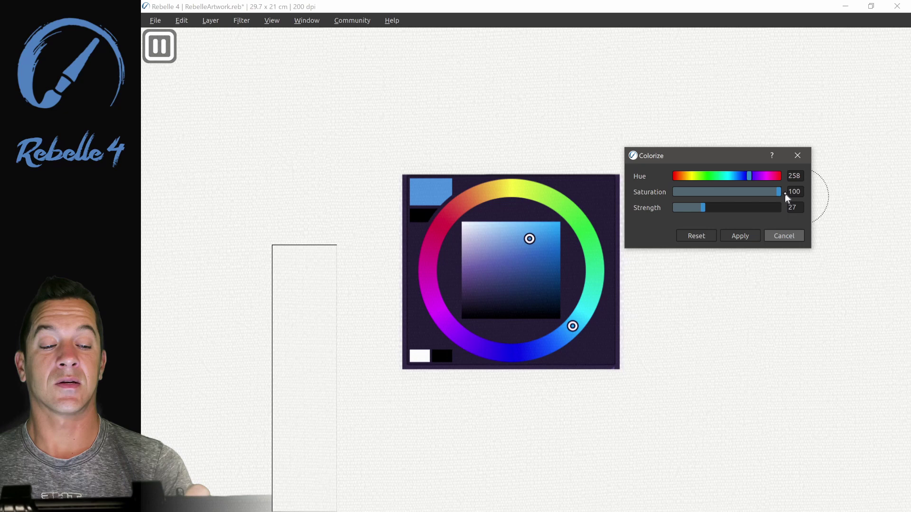
{"action": "left_click", "coordinate": [782, 234]}
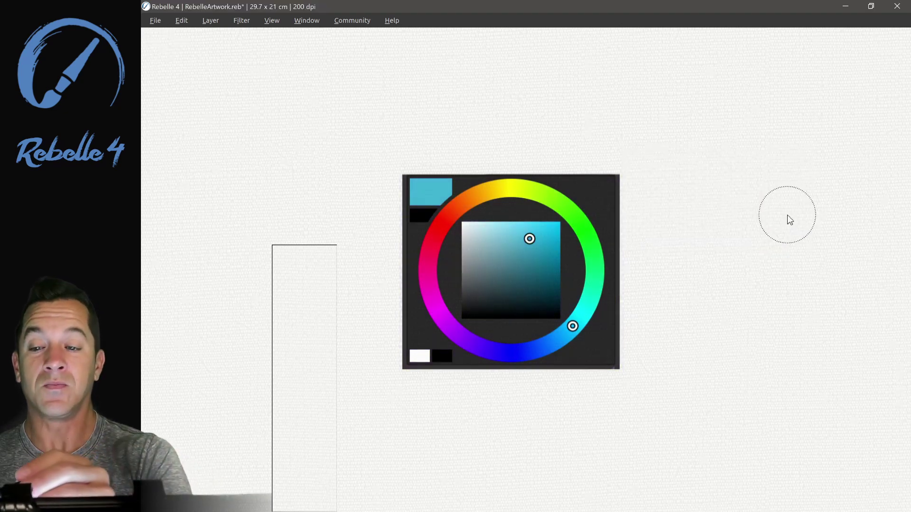
{"action": "left_click", "coordinate": [241, 20]}
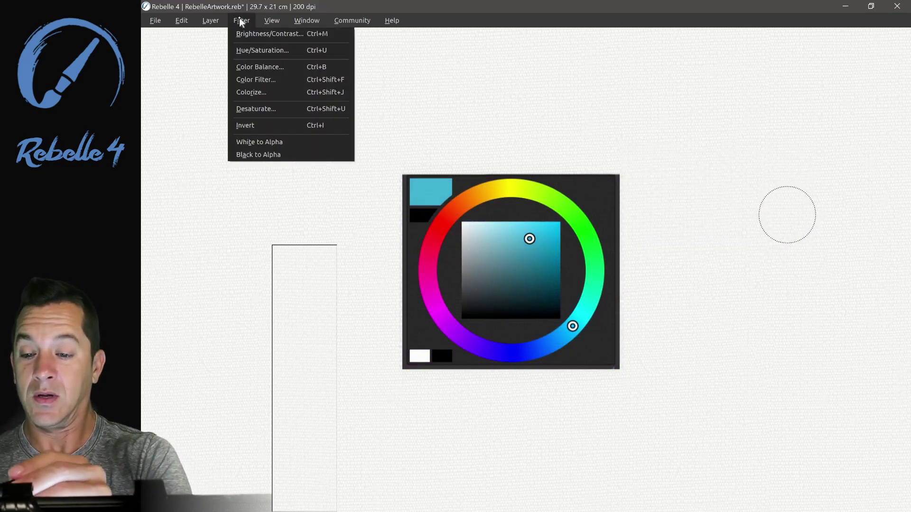
{"action": "left_click", "coordinate": [258, 109]}
{"action": "left_click_drag", "start_coordinate": [507, 183], "coordinate": [734, 163]}
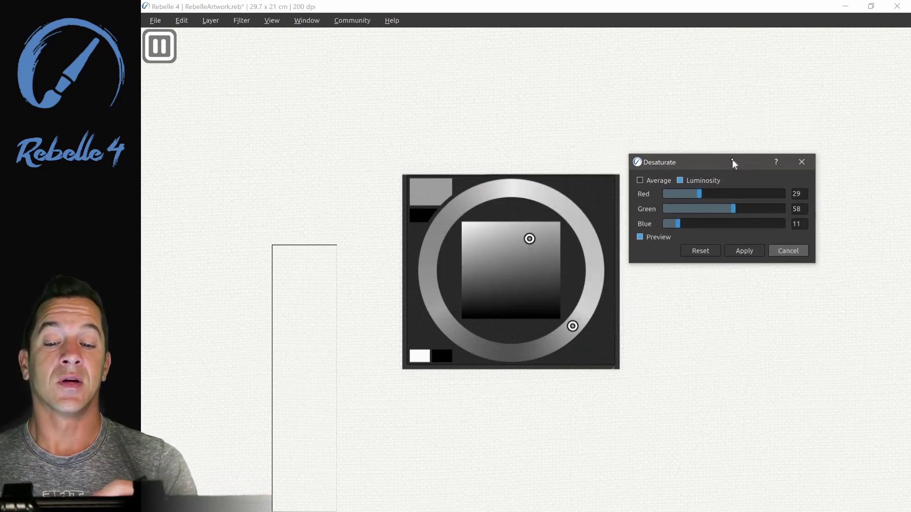
{"action": "left_click_drag", "start_coordinate": [733, 160], "coordinate": [739, 152]}
{"action": "left_click", "coordinate": [688, 172]}
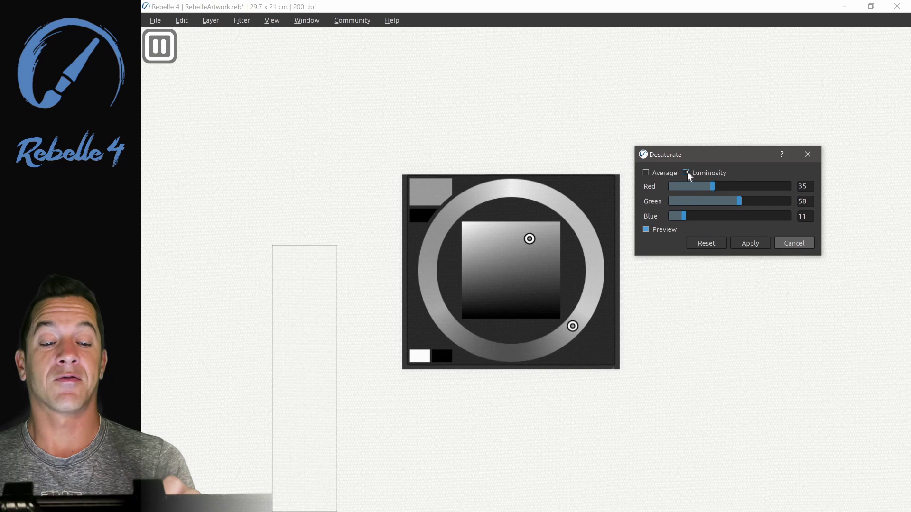
{"action": "left_click", "coordinate": [687, 173]}
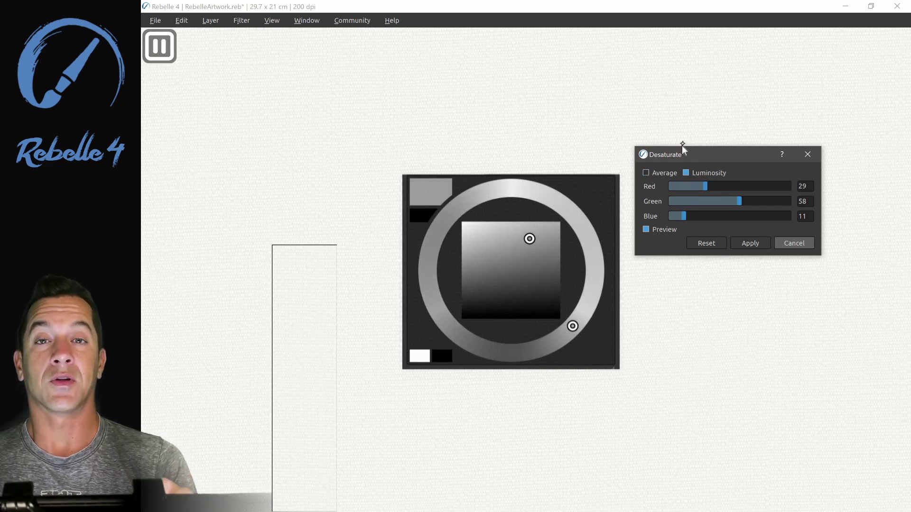
{"action": "left_click", "coordinate": [645, 173]}
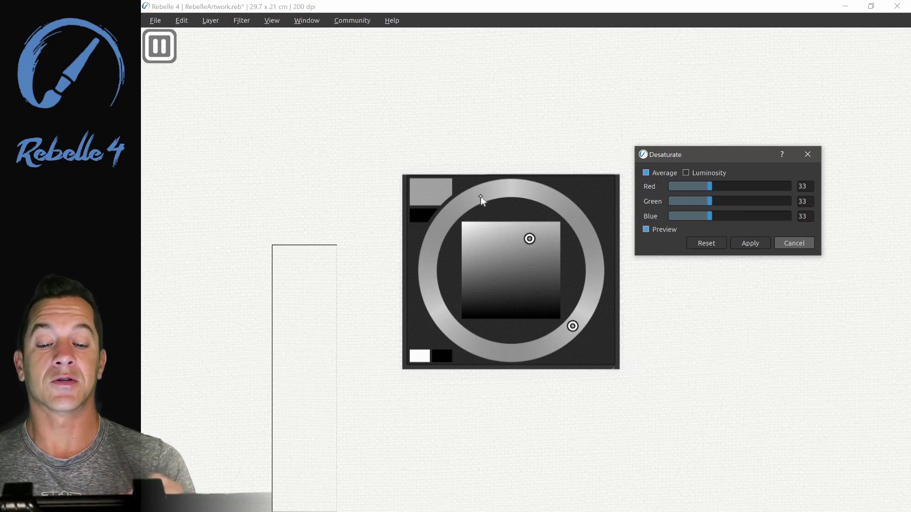
{"action": "left_click", "coordinate": [714, 173]}
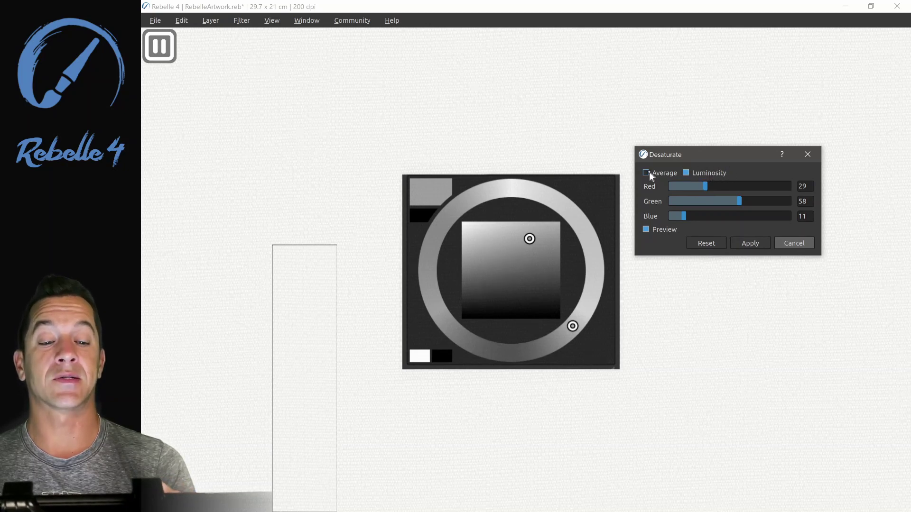
{"action": "mouse_move", "coordinate": [709, 187]}
{"action": "left_mouse_down"}
{"action": "mouse_move", "coordinate": [743, 185]}
{"action": "mouse_move", "coordinate": [668, 190]}
{"action": "left_mouse_up"}
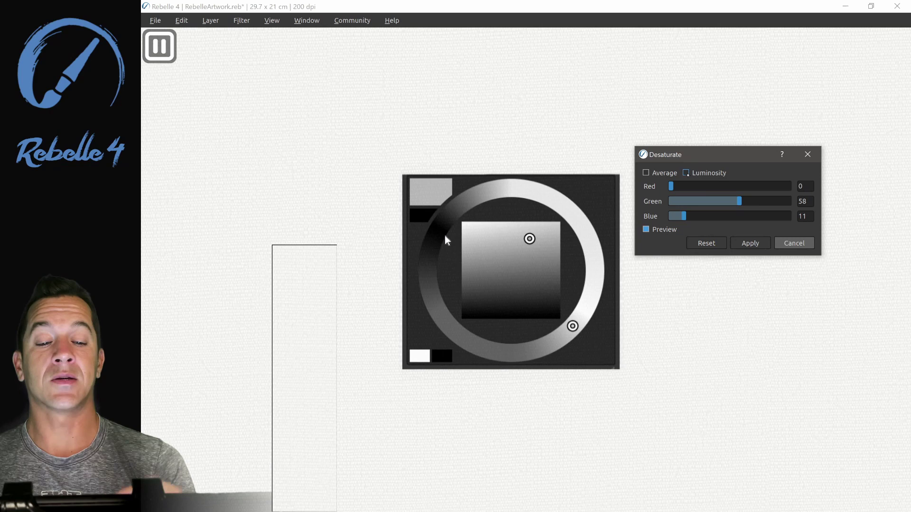
{"action": "mouse_move", "coordinate": [676, 185]}
{"action": "left_mouse_down"}
{"action": "mouse_move", "coordinate": [786, 187]}
{"action": "mouse_move", "coordinate": [725, 186]}
{"action": "mouse_move", "coordinate": [721, 203]}
{"action": "mouse_move", "coordinate": [668, 204]}
{"action": "mouse_move", "coordinate": [807, 201]}
{"action": "mouse_move", "coordinate": [682, 196]}
{"action": "mouse_move", "coordinate": [746, 215]}
{"action": "mouse_move", "coordinate": [791, 213]}
{"action": "mouse_move", "coordinate": [655, 218]}
{"action": "mouse_move", "coordinate": [783, 201]}
{"action": "left_mouse_up"}
{"action": "left_click_drag", "start_coordinate": [726, 186], "coordinate": [701, 186]}
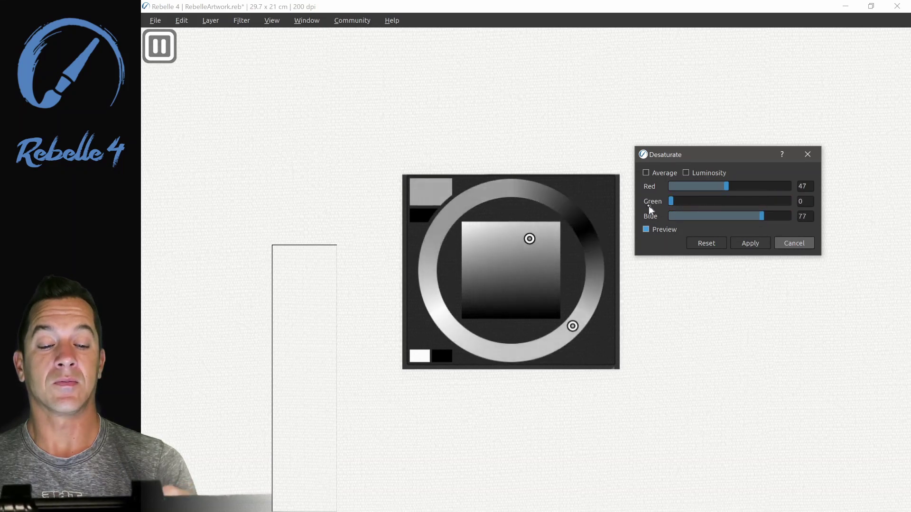
{"action": "left_click", "coordinate": [660, 231]}
{"action": "left_click", "coordinate": [647, 232]}
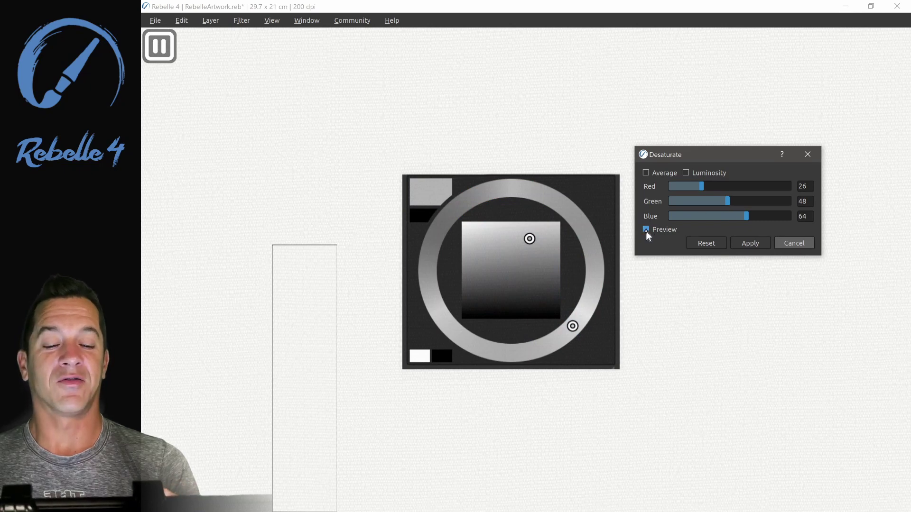
{"action": "left_click", "coordinate": [705, 243]}
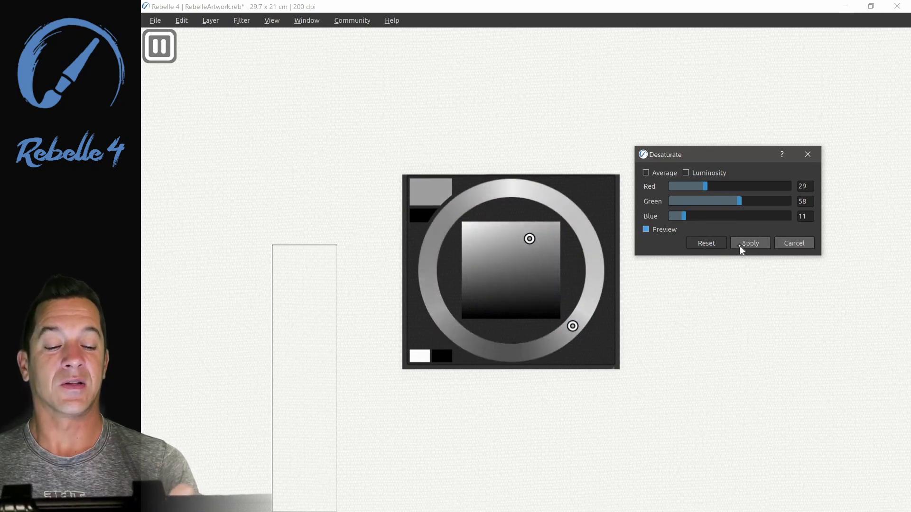
- Discard the desaturation, apply Invert to the colour-wheel painting, and reopen the Filter menu
{"action": "left_click", "coordinate": [793, 243]}
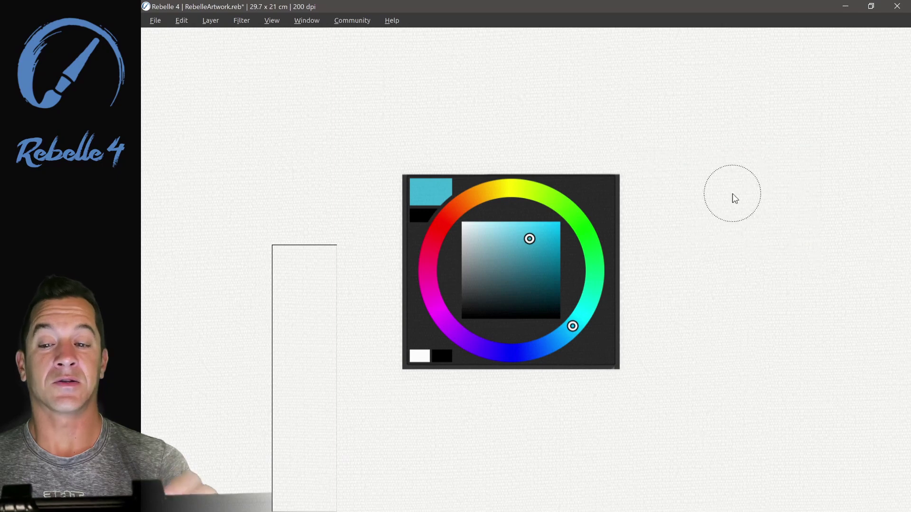
{"action": "left_click", "coordinate": [242, 21]}
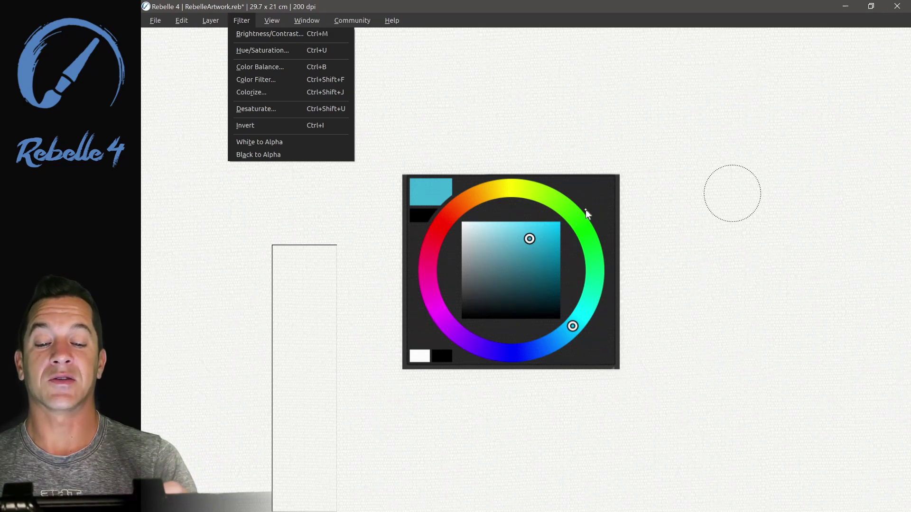
{"action": "left_click", "coordinate": [264, 130]}
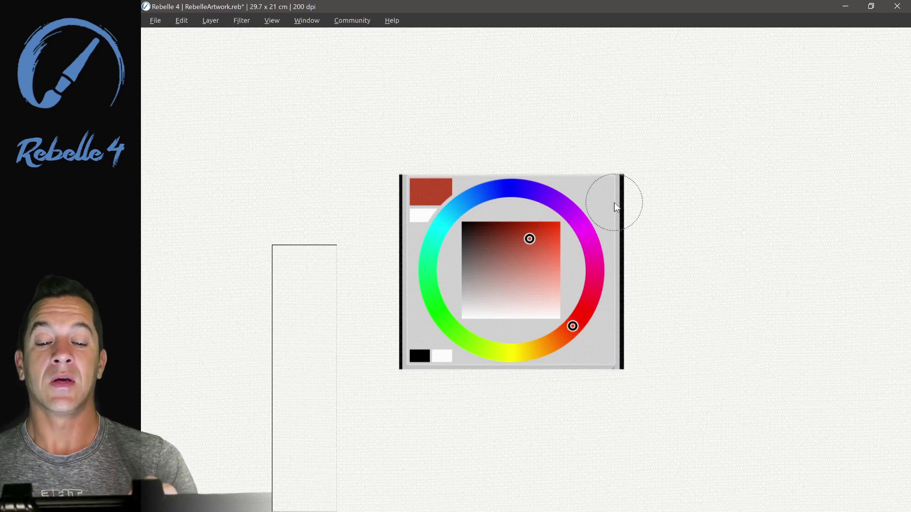
{"action": "left_click", "coordinate": [242, 20]}
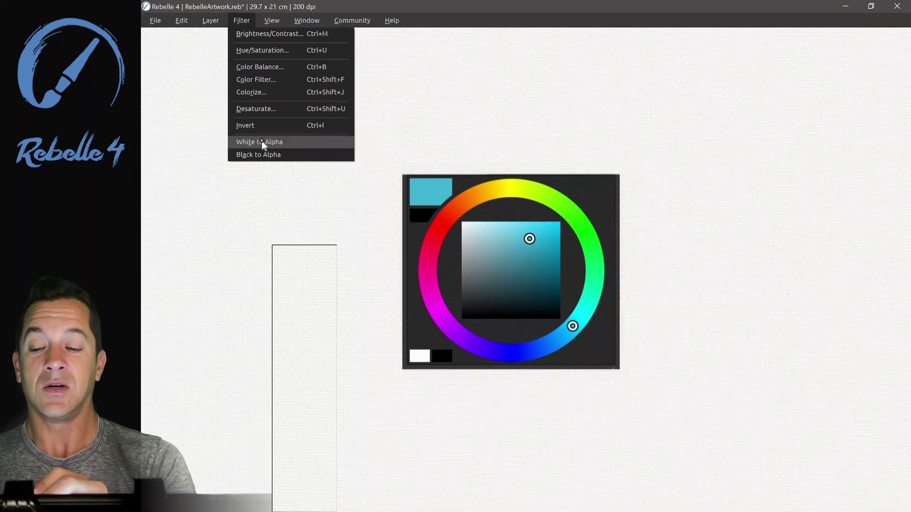
- Apply White to Alpha, then Black to Alpha, to the colour-wheel painting
{"action": "left_click", "coordinate": [274, 145]}
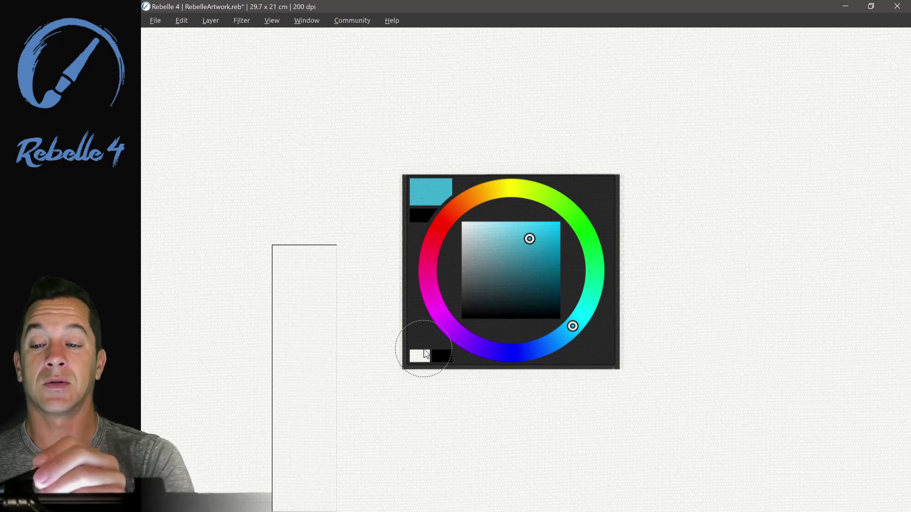
{"action": "left_click", "coordinate": [270, 21]}
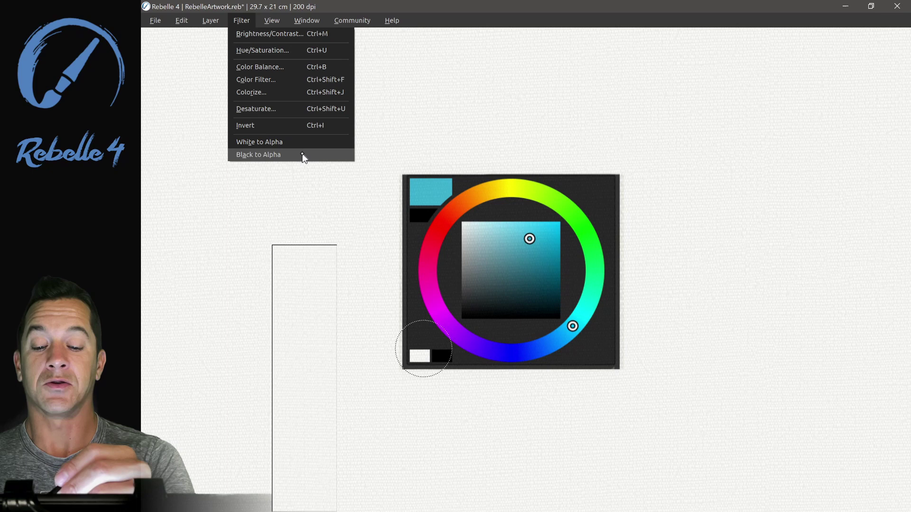
{"action": "left_click", "coordinate": [302, 155]}
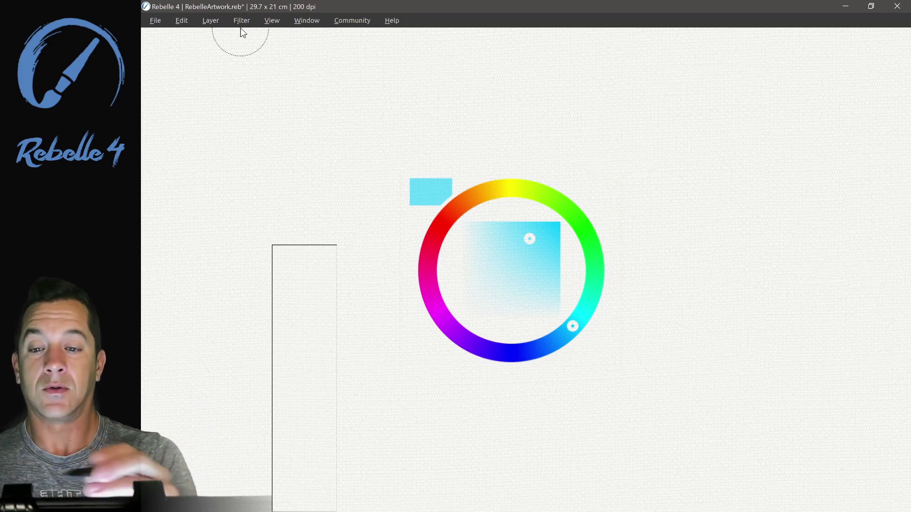
- Bring back the panels, hide the paper canvas to show transparency, and zoom in
{"action": "key", "text": "Tab"}
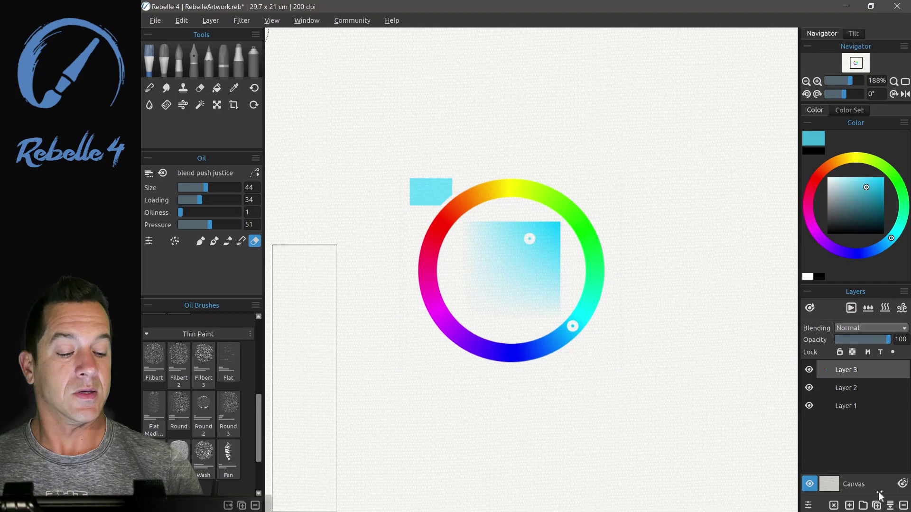
{"action": "left_click", "coordinate": [808, 484]}
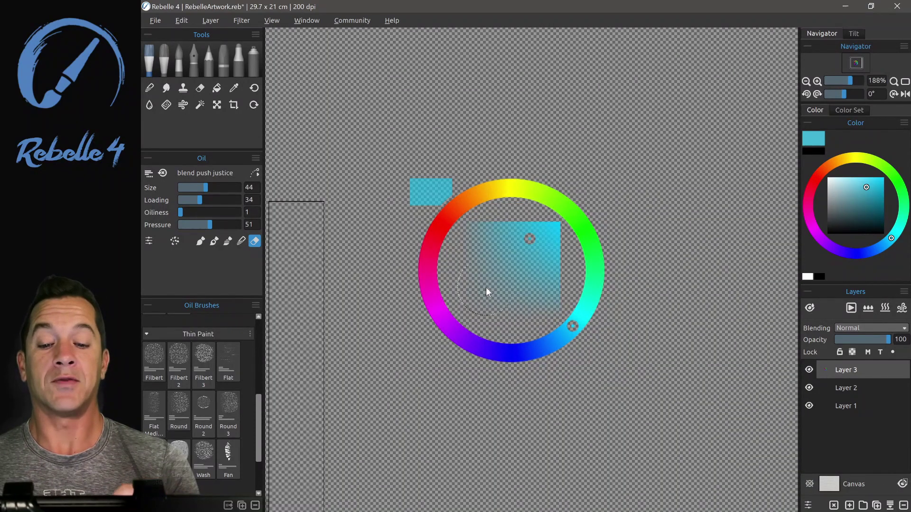
{"action": "scroll", "coordinate": [486, 286], "scroll_direction": "up", "scroll_amount": 3}
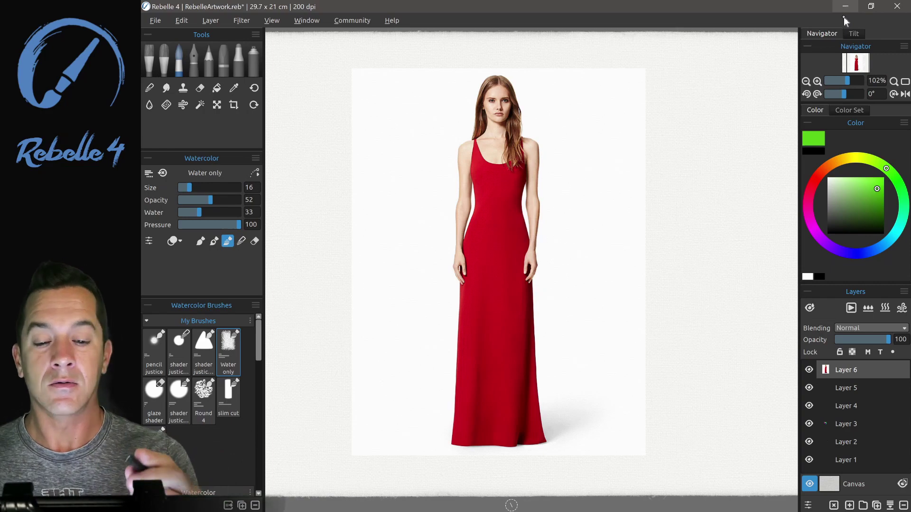
- Make the photo's white background transparent, hide Layer 3, and delete Layer 2
{"action": "left_click", "coordinate": [242, 20]}
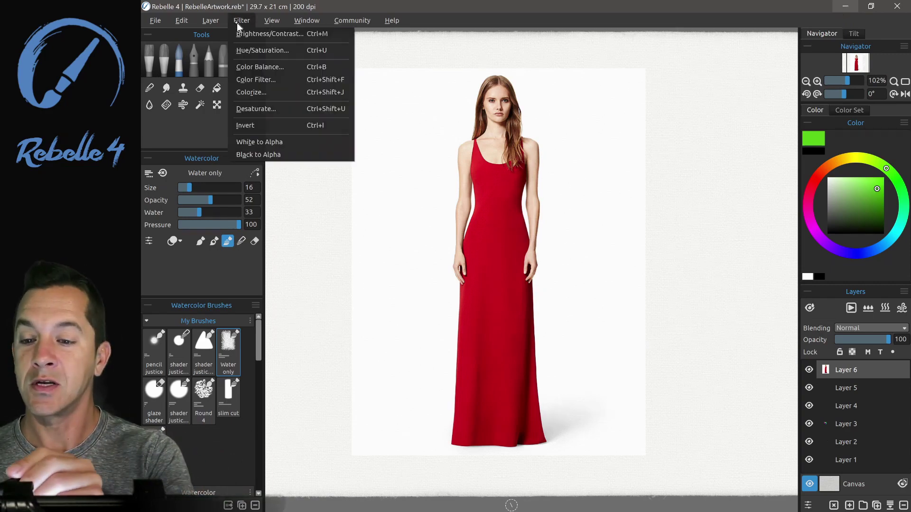
{"action": "left_click", "coordinate": [287, 144]}
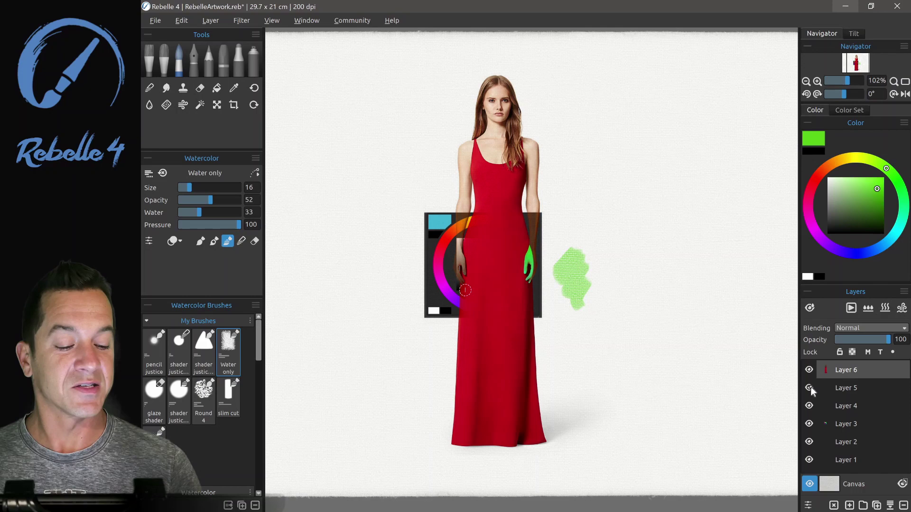
{"action": "left_click", "coordinate": [810, 423]}
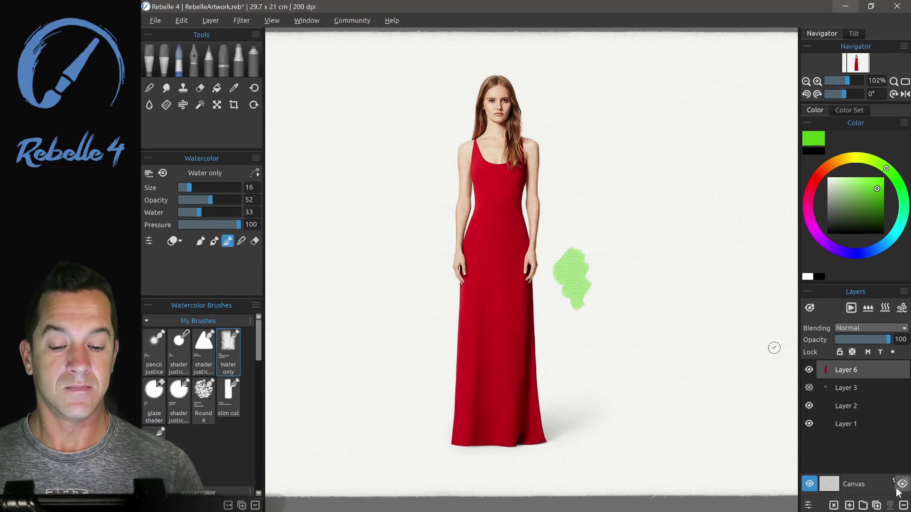
{"action": "left_click", "coordinate": [852, 407]}
{"action": "left_click", "coordinate": [903, 505]}
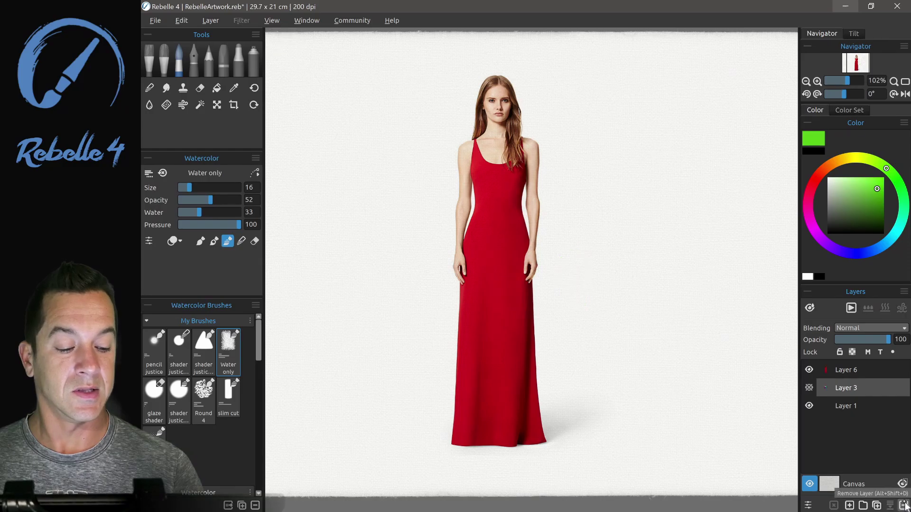
- On Layer 6, select the red dress by its colour with the Magic Wand
{"action": "left_click", "coordinate": [854, 370]}
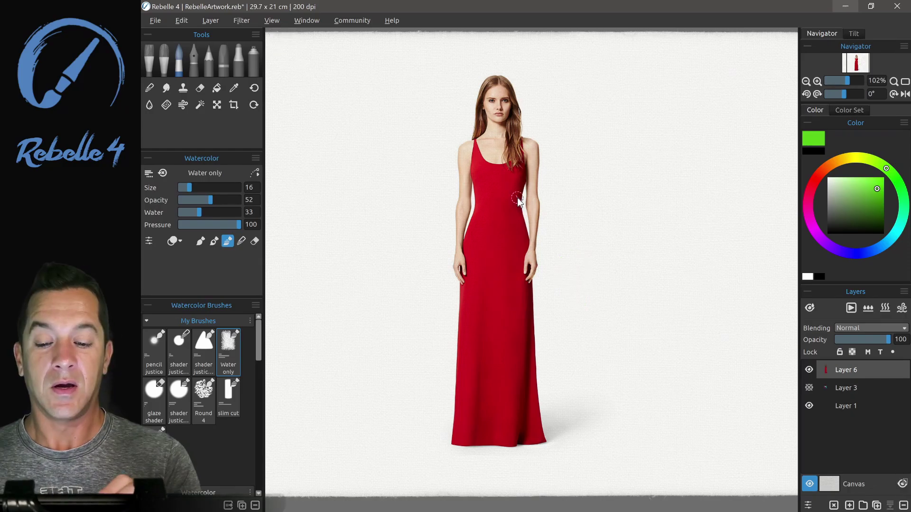
{"action": "left_click", "coordinate": [199, 105]}
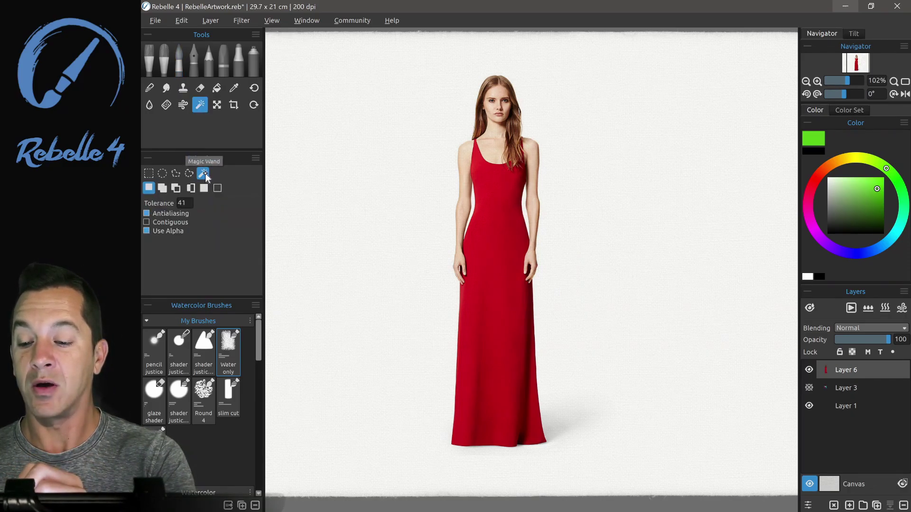
{"action": "left_click", "coordinate": [498, 257]}
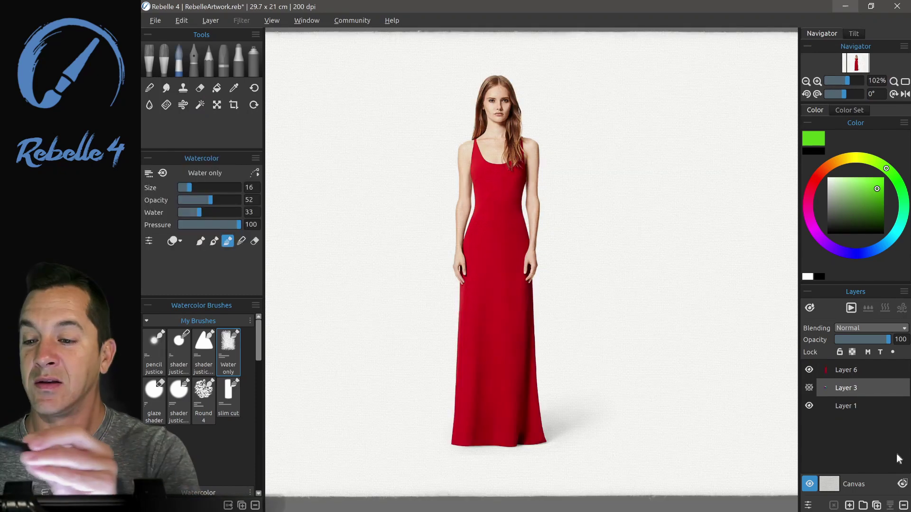
{"action": "left_click", "coordinate": [282, 18]}
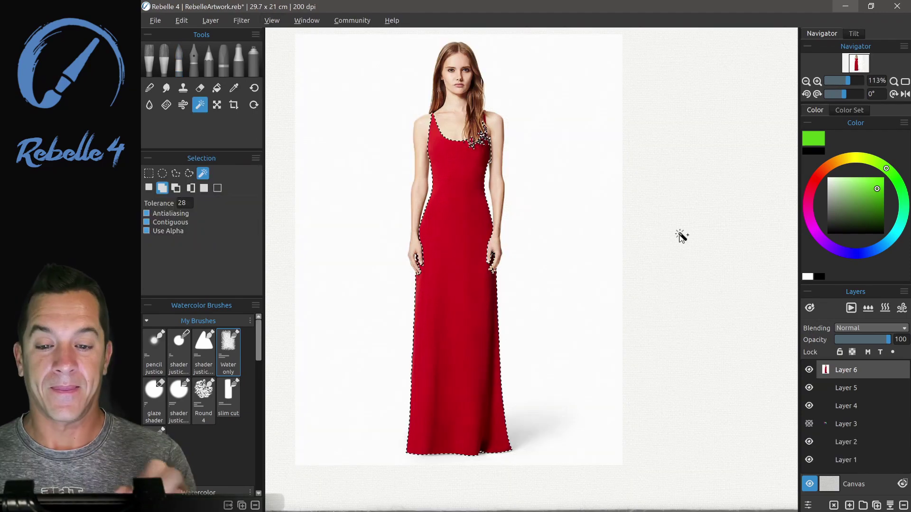
{"action": "left_click", "coordinate": [240, 22]}
- Open Colorize and sweep the dress hue through teal and brown, ending purple at 274
{"action": "left_click", "coordinate": [268, 92]}
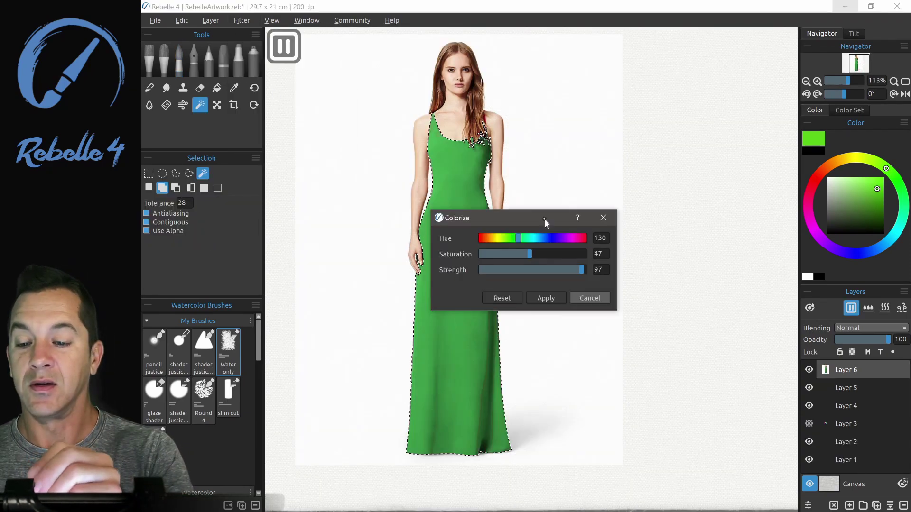
{"action": "left_click_drag", "start_coordinate": [545, 219], "coordinate": [651, 199]}
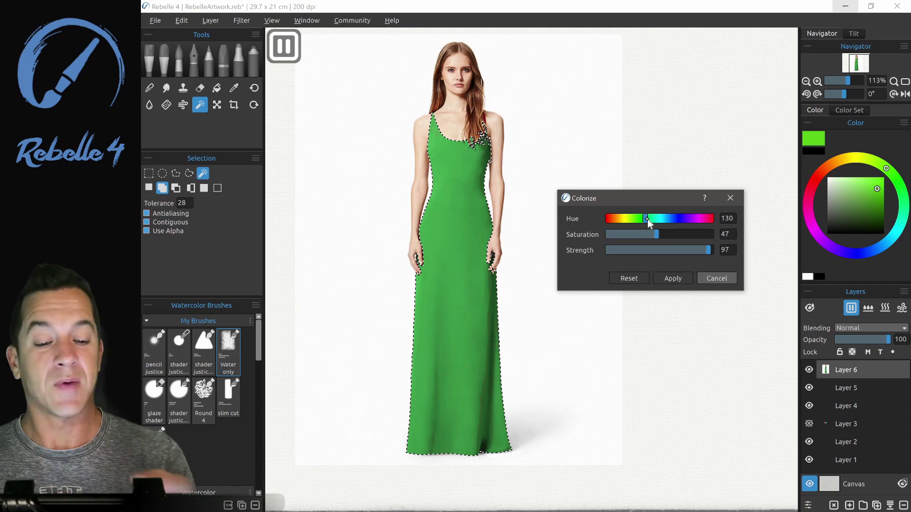
{"action": "left_click_drag", "start_coordinate": [646, 218], "coordinate": [616, 221]}
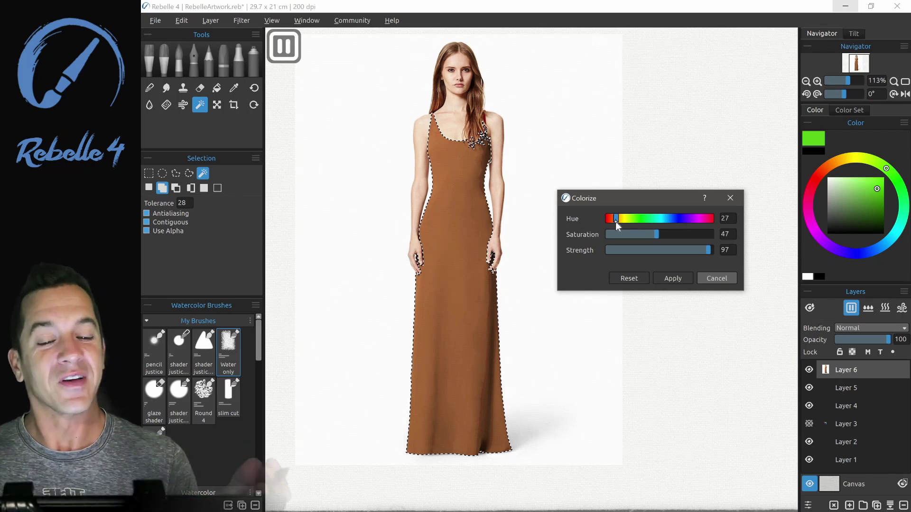
{"action": "left_click_drag", "start_coordinate": [616, 221], "coordinate": [687, 218]}
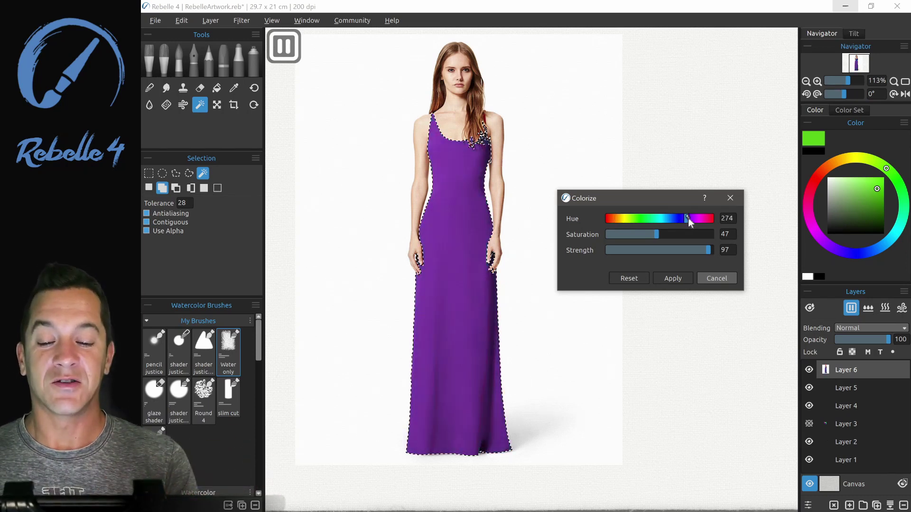